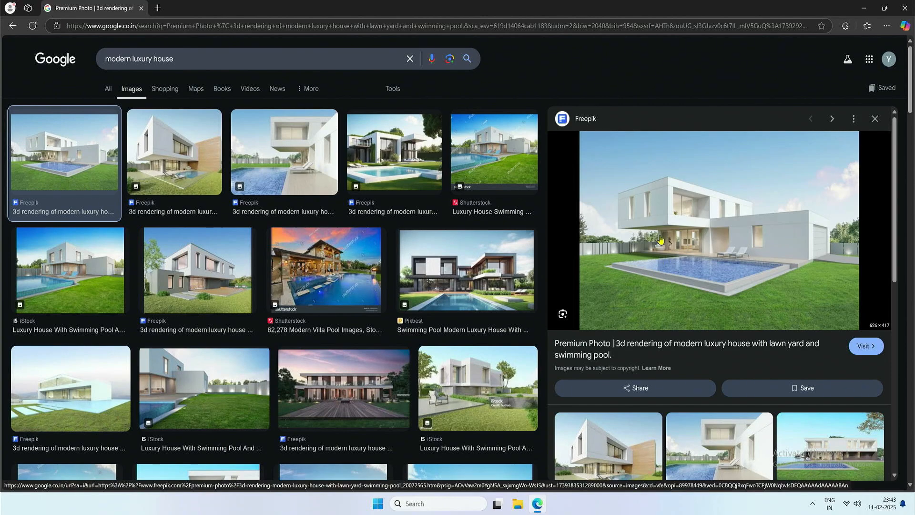
- Open the Freepik modern luxury house photo with swimming pool as a standalone image and save it to disk
right_click(629, 246)
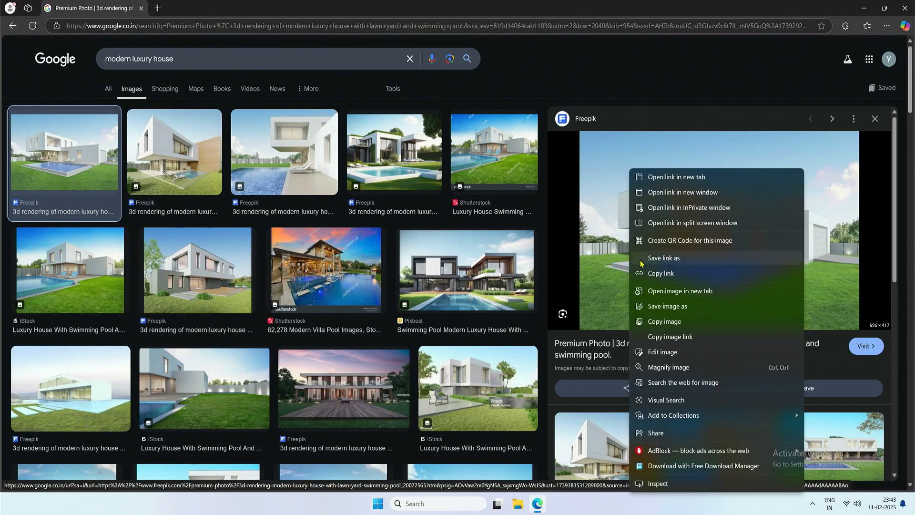
key("Escape")
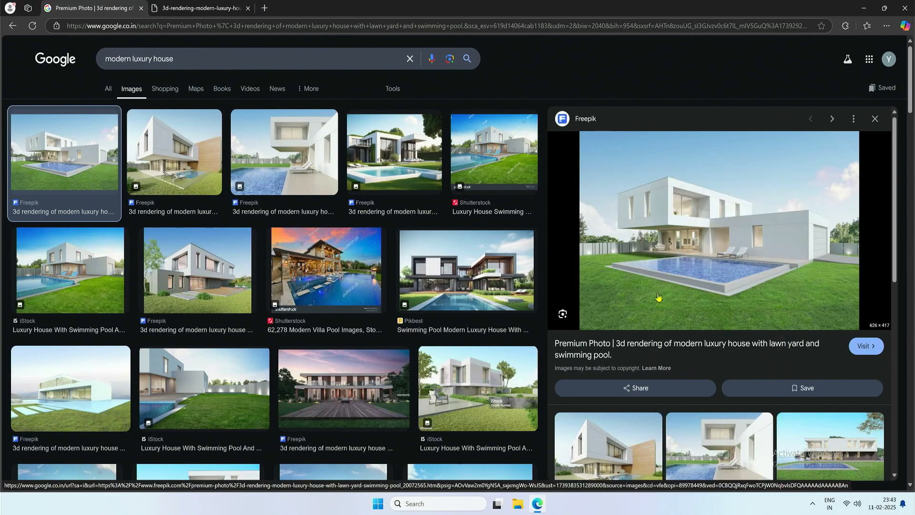
left_click(226, 5)
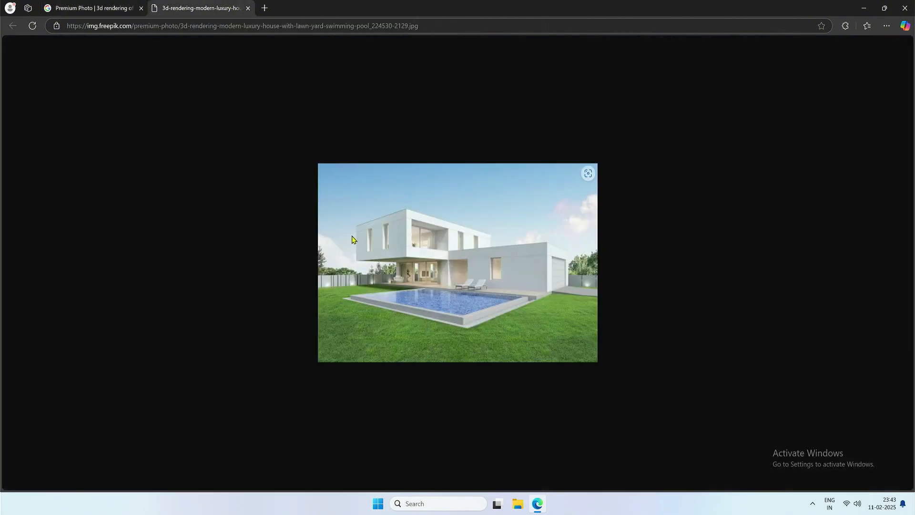
right_click(523, 232)
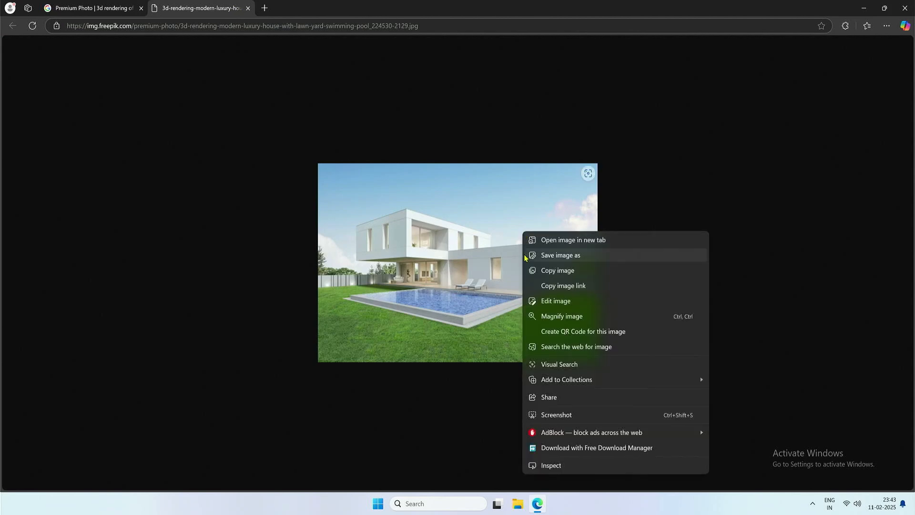
left_click(572, 256)
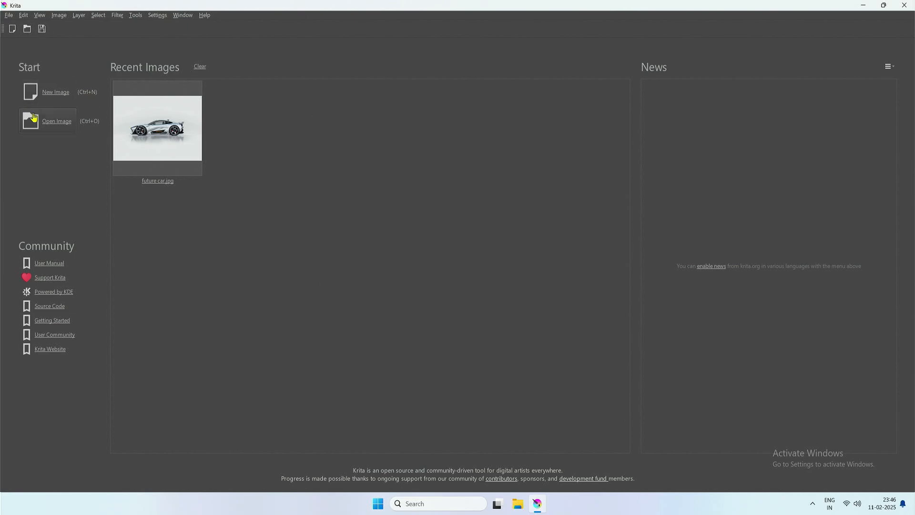
- Switch to Krita and open the saved 3d-rendering-modern-luxury-house JPG from New Volume (D:)
left_click(46, 119)
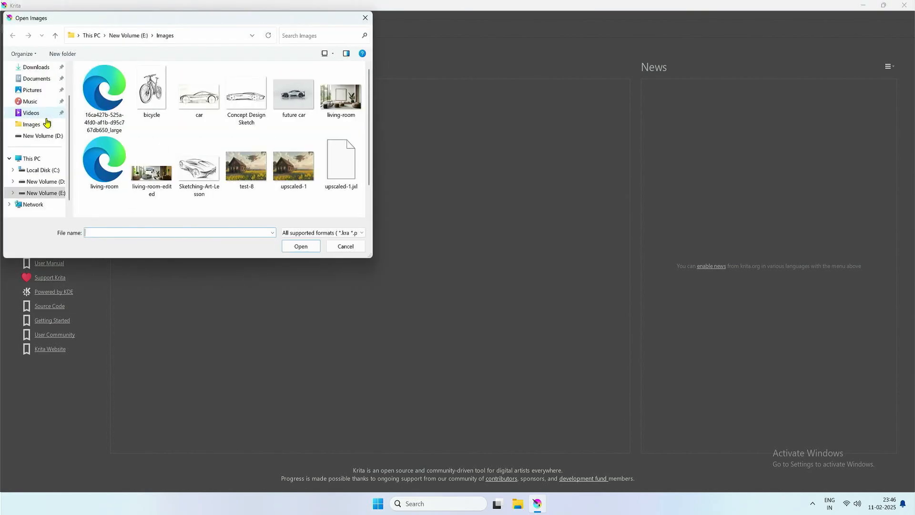
left_click(44, 182)
left_click(149, 153)
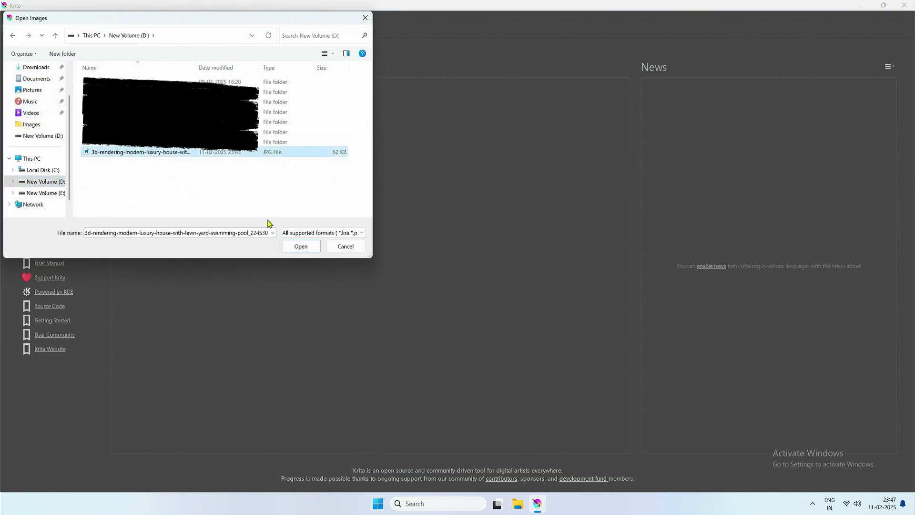
left_click(301, 247)
- Check the house image's width and height in the Resize Canvas settings
left_click(62, 16)
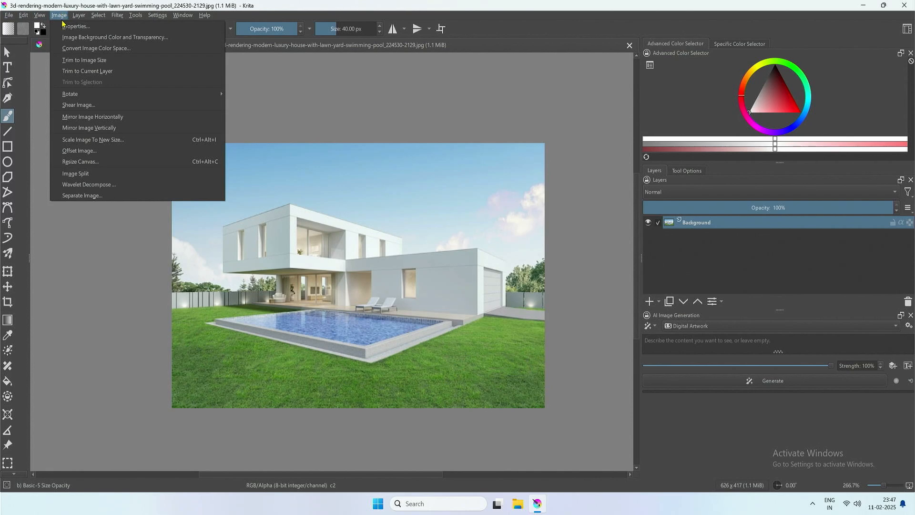
left_click(91, 164)
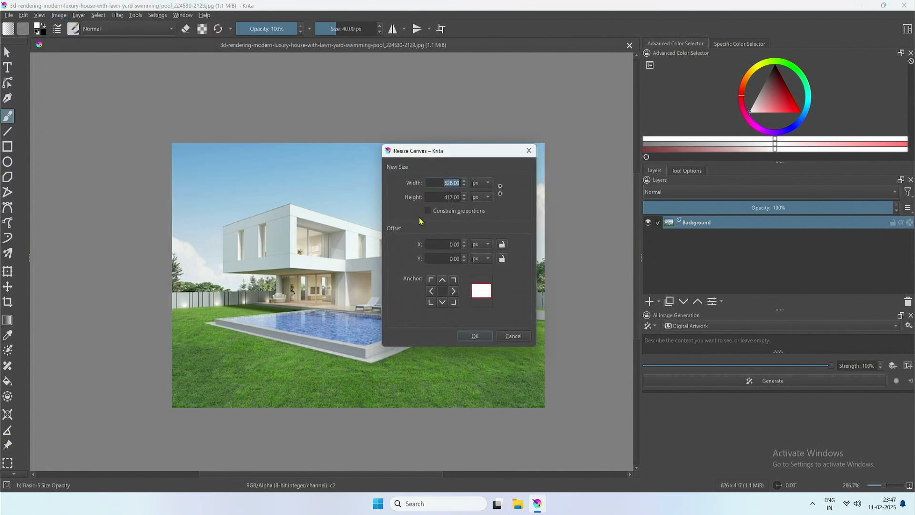
left_click(432, 181)
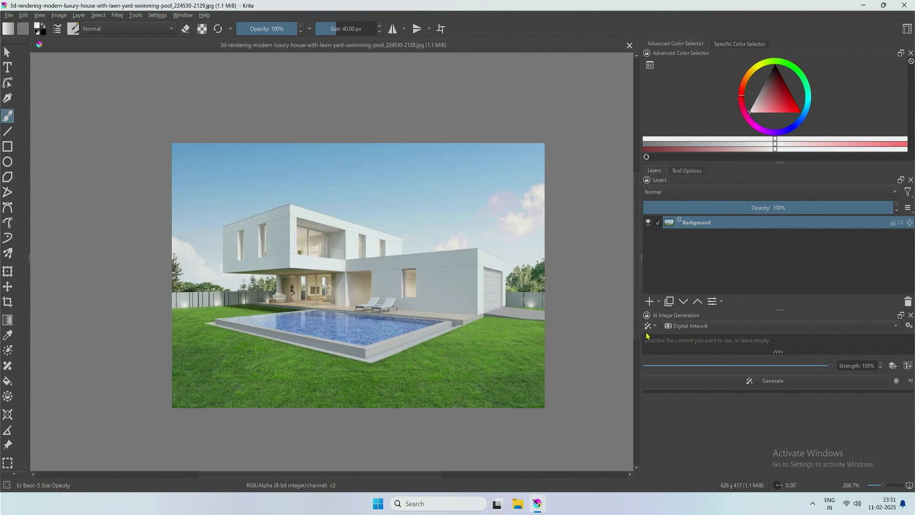
- Review the test-XL style's preset settings and upscale the house image 2.00x, refining it with that style
left_click(649, 325)
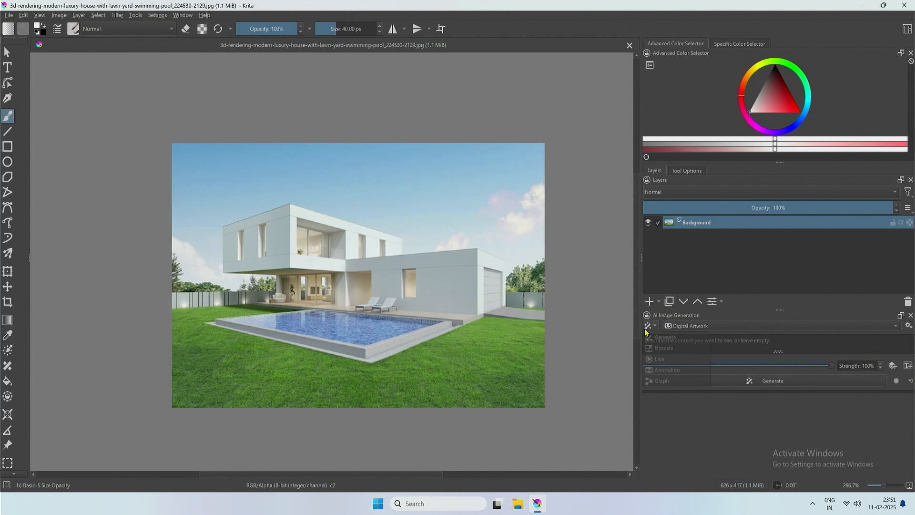
left_click(660, 351)
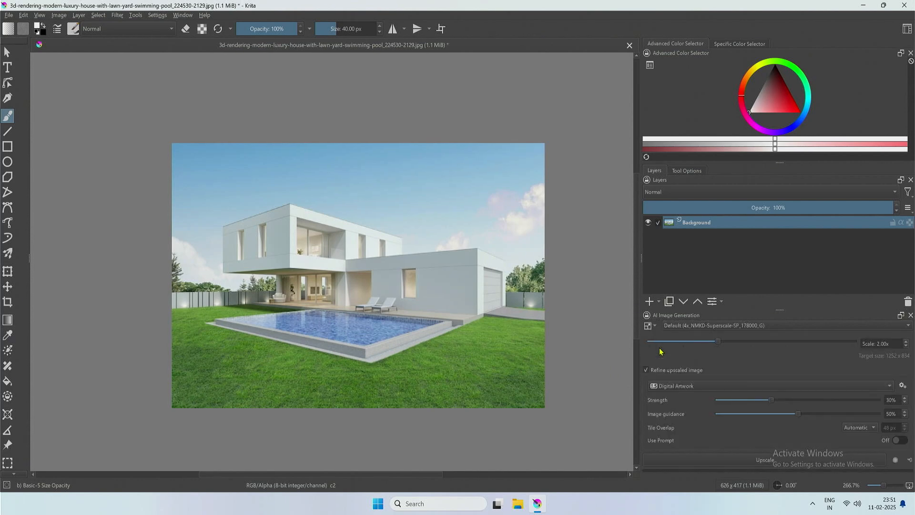
left_click(713, 385)
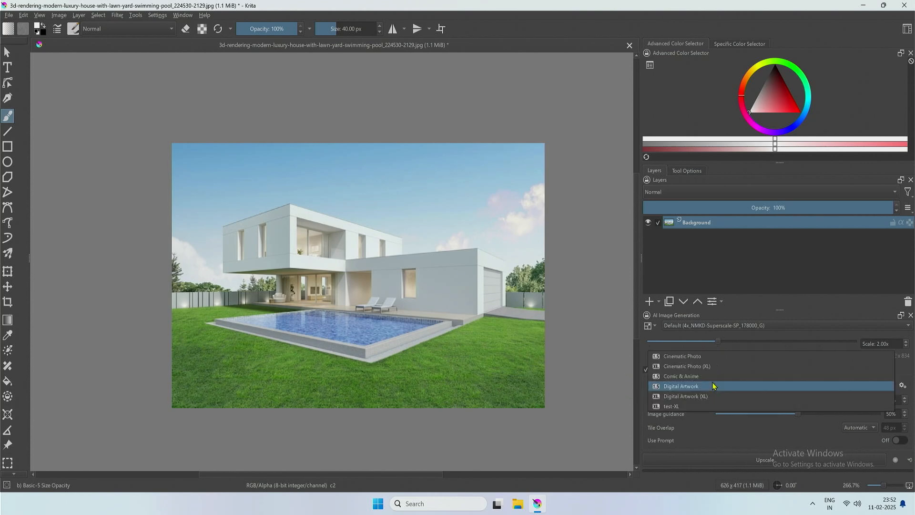
left_click(710, 406)
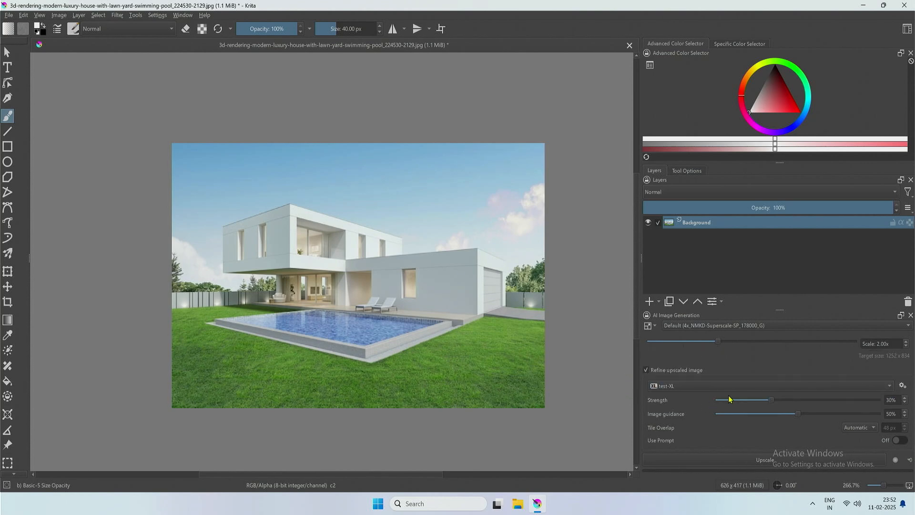
left_click(903, 385)
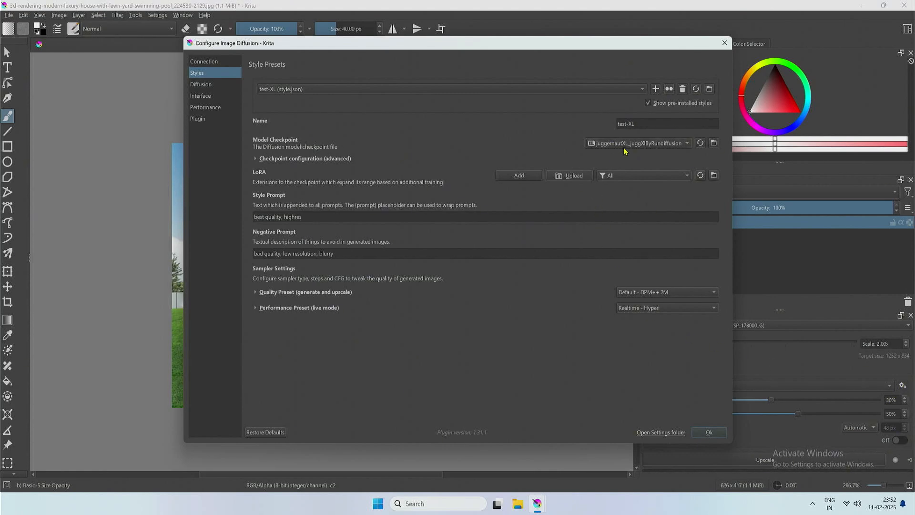
left_click(724, 43)
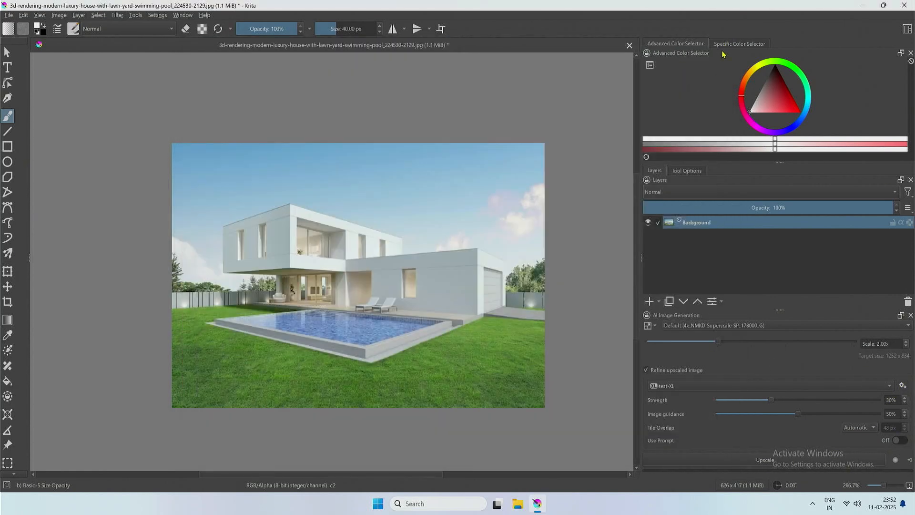
left_click(765, 460)
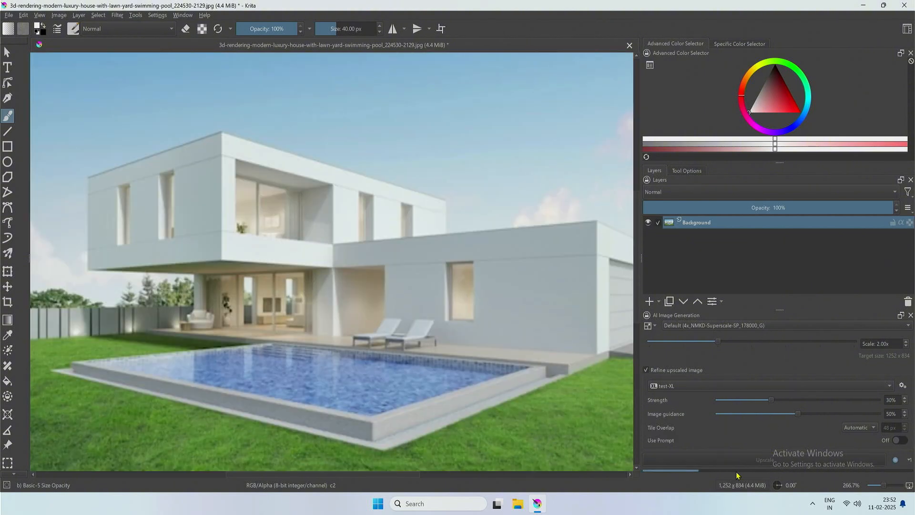
- Check the upscaled image's new dimensions in the Resize Canvas settings
left_click(59, 15)
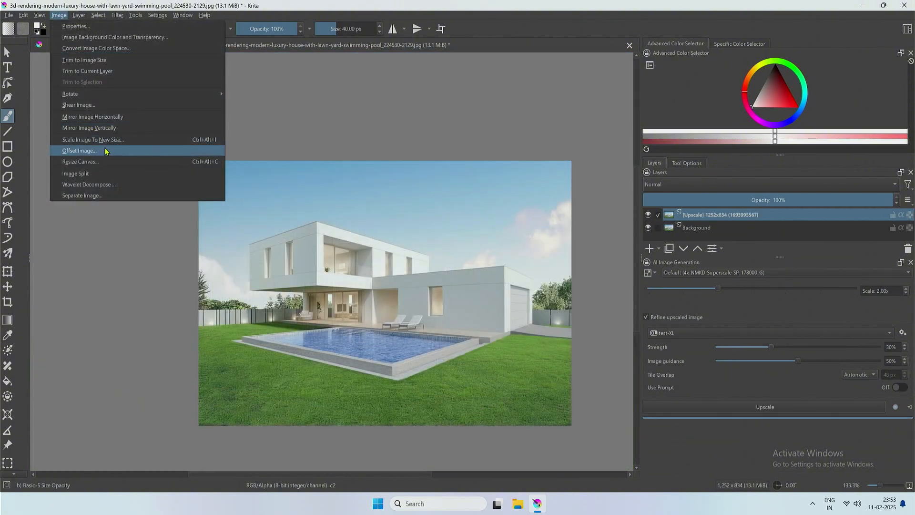
left_click(107, 162)
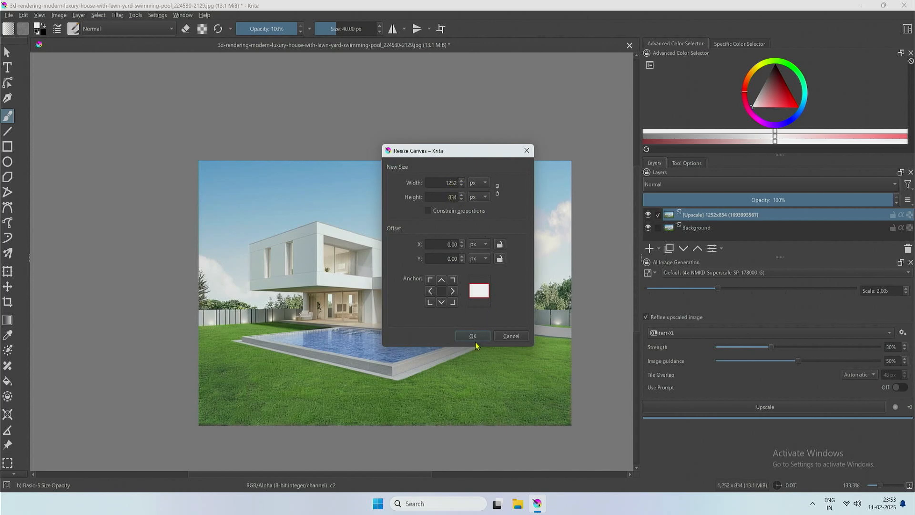
left_click(472, 335)
- Create a new custom document 1252 px wide and 834 px high
left_click(8, 15)
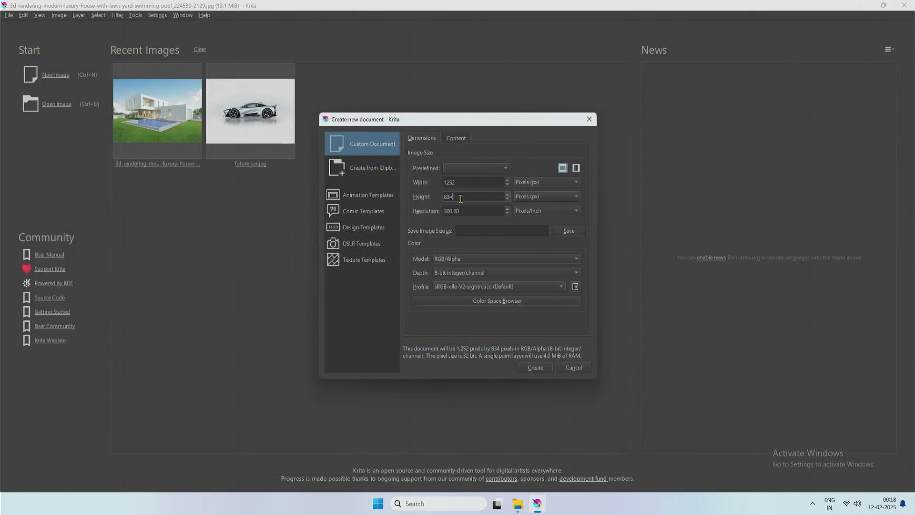
left_click(540, 368)
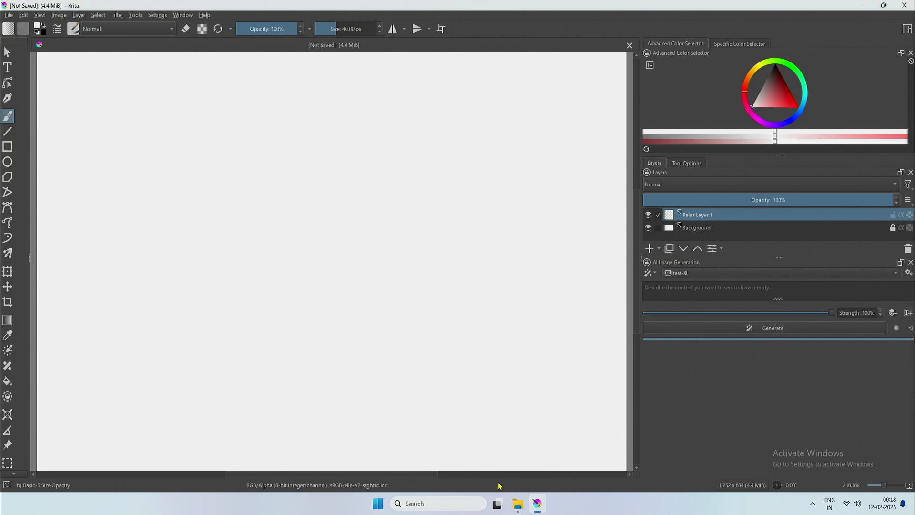
- Check the house picture's dimensions in its file properties and insert it from the Pictures folder into the document as a new layer
mouse_move(516, 508)
left_click(549, 467)
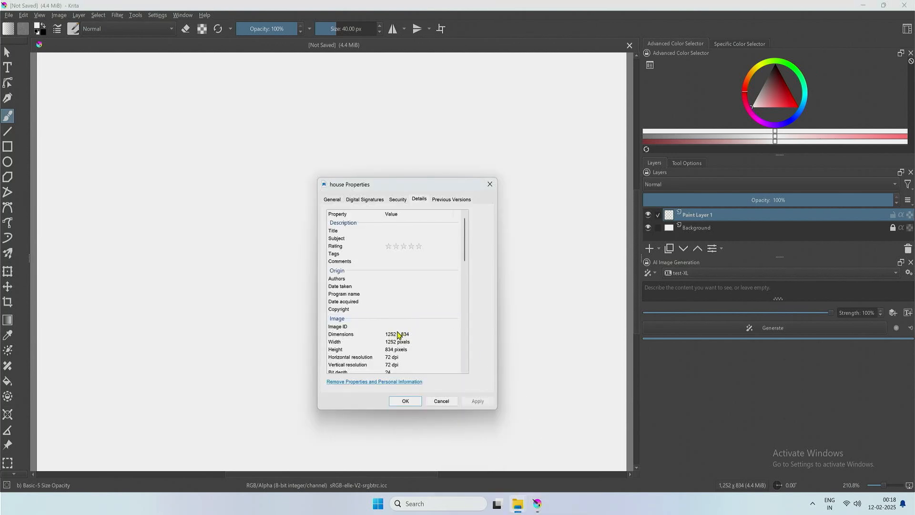
left_click(490, 184)
left_click_drag(594, 264, 345, 245)
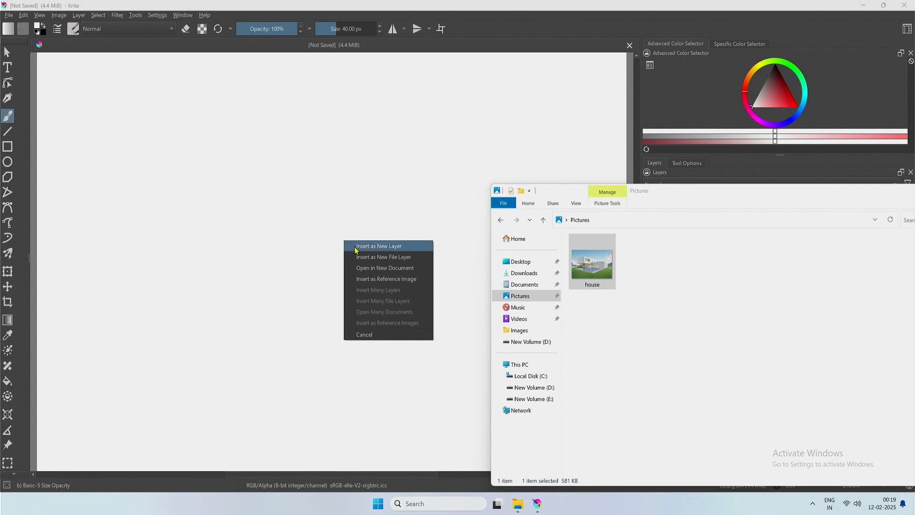
left_click(358, 246)
left_click_drag(779, 256, 778, 299)
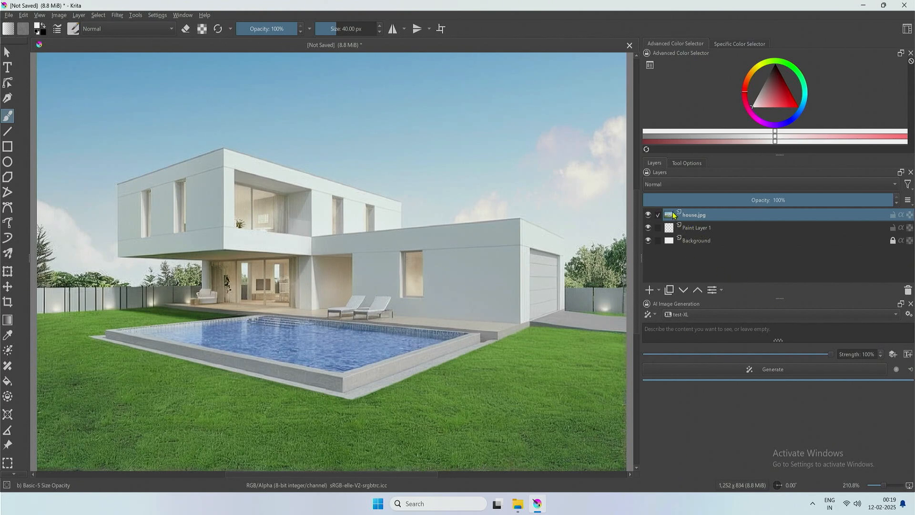
- Hide the house.jpg layer and show it again to compare it with the blank layers underneath
left_click(650, 215)
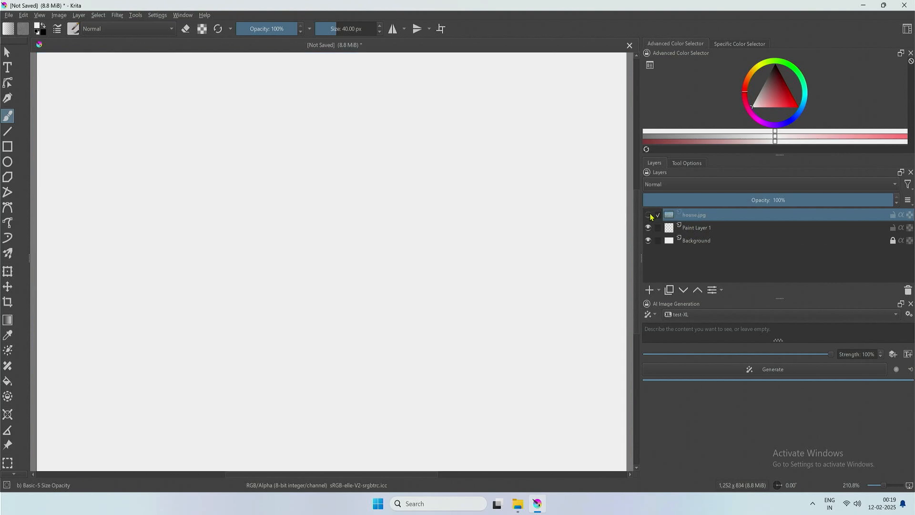
left_click(649, 215)
mouse_move(650, 217)
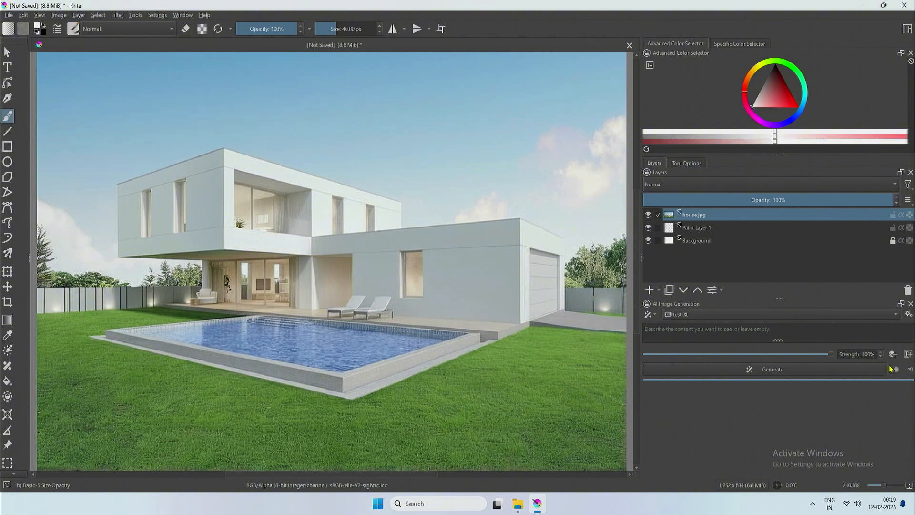
- Examine the AI plugin's server configuration and its lists of Stable Diffusion XL and Stable Diffusion 1.5 models
left_click(908, 314)
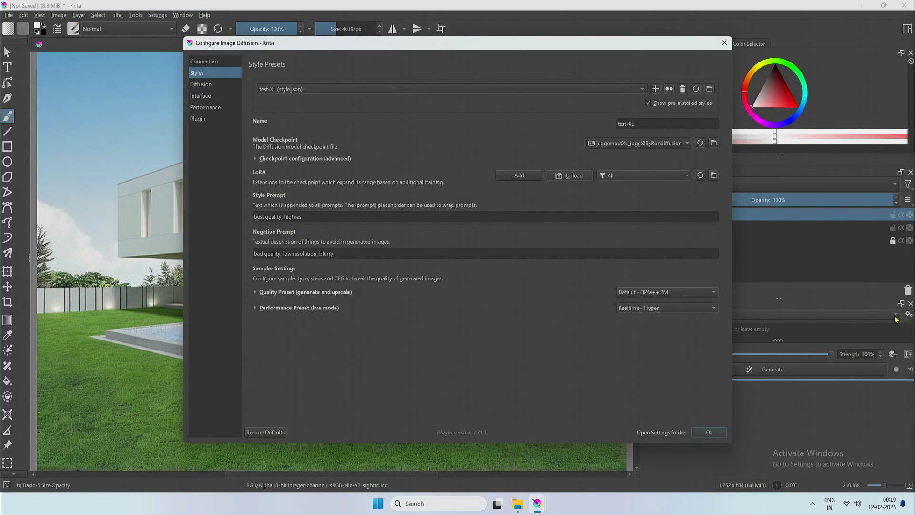
left_click(197, 63)
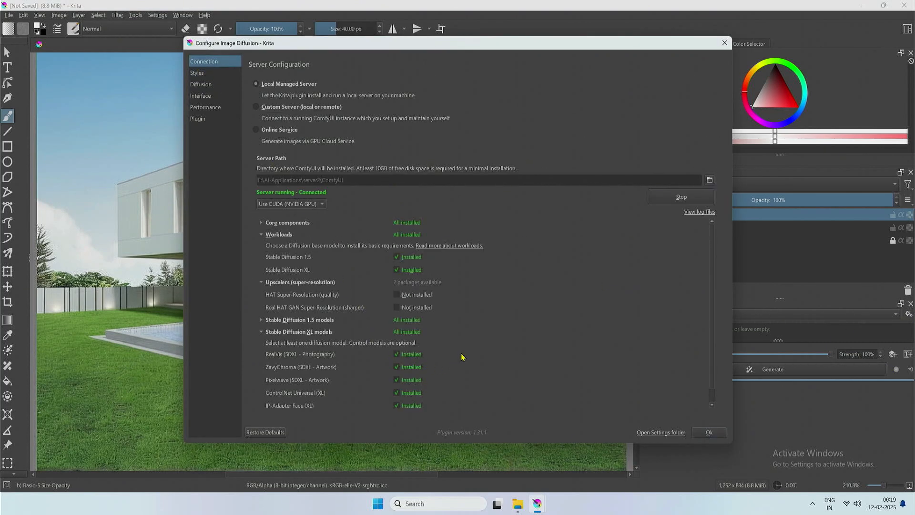
scroll(409, 360, "down", 1)
scroll(307, 347, "up", 1)
left_click(261, 333)
left_click(260, 321)
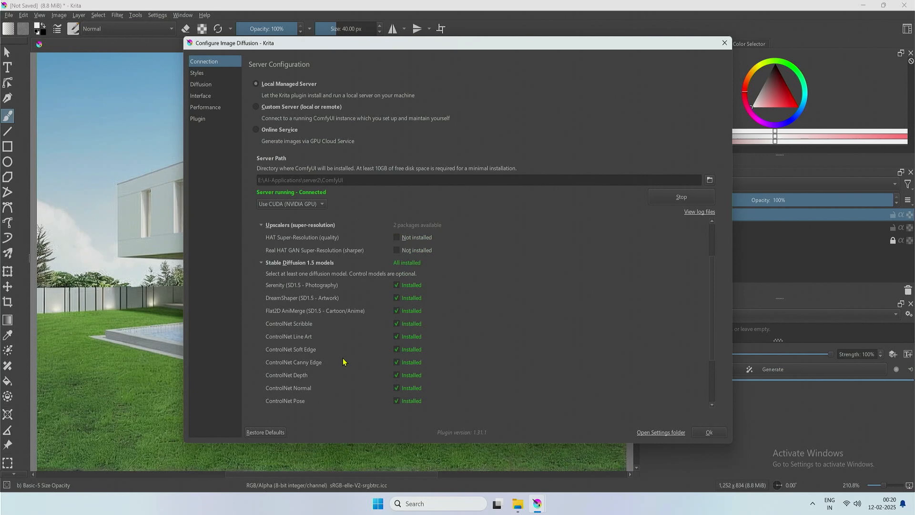
scroll(343, 358, "down", 2)
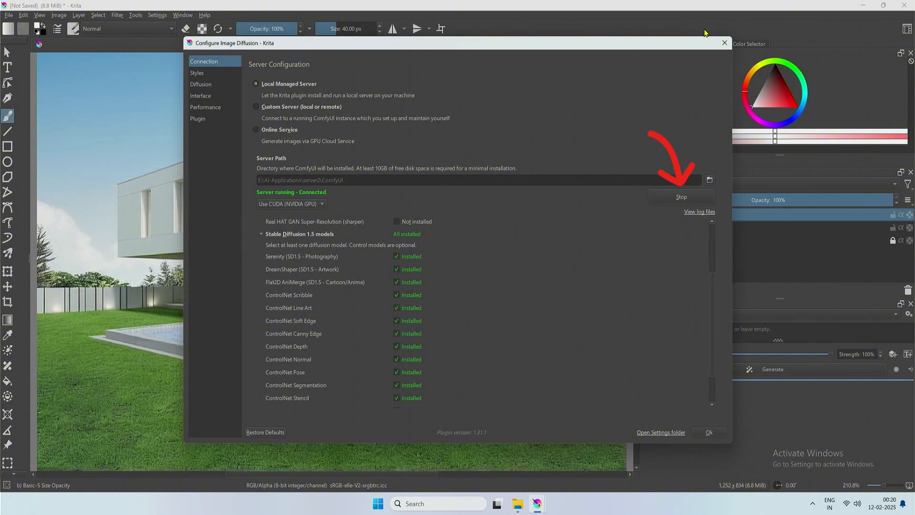
left_click(724, 43)
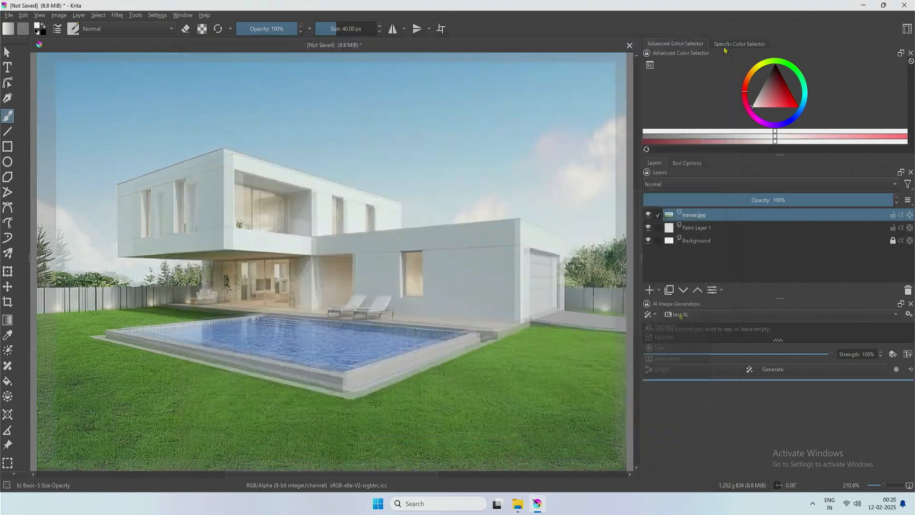
- Select the Cinematic Photo (XL) style for AI image generation and set the strength to 70%
left_click(681, 314)
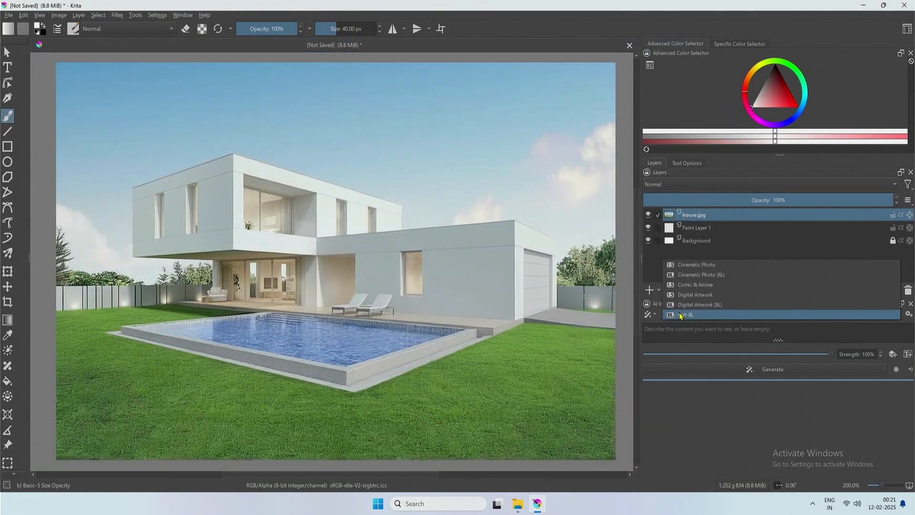
left_click(699, 276)
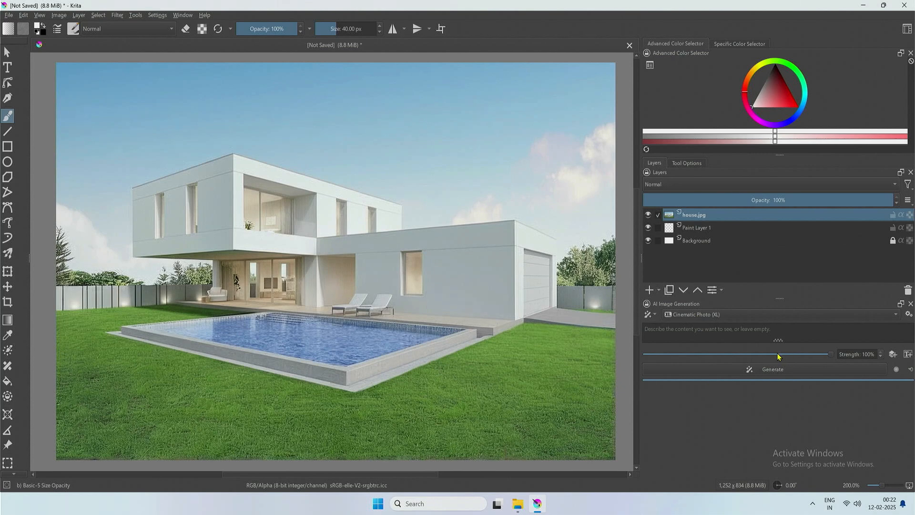
left_click_drag(781, 355, 767, 358)
- Enter the prompt "modern villa, glass windows, outdoor pool, trees, grass and bushes, clean architecture" and refine the house.jpg image with it
left_click(785, 330)
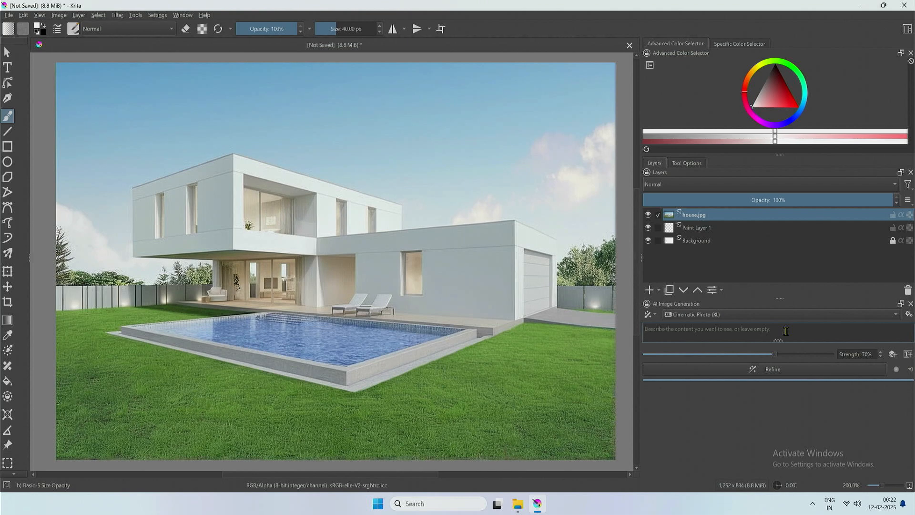
type("mordern villa, glass windows, outdoor pool, trees, grass and bushea=")
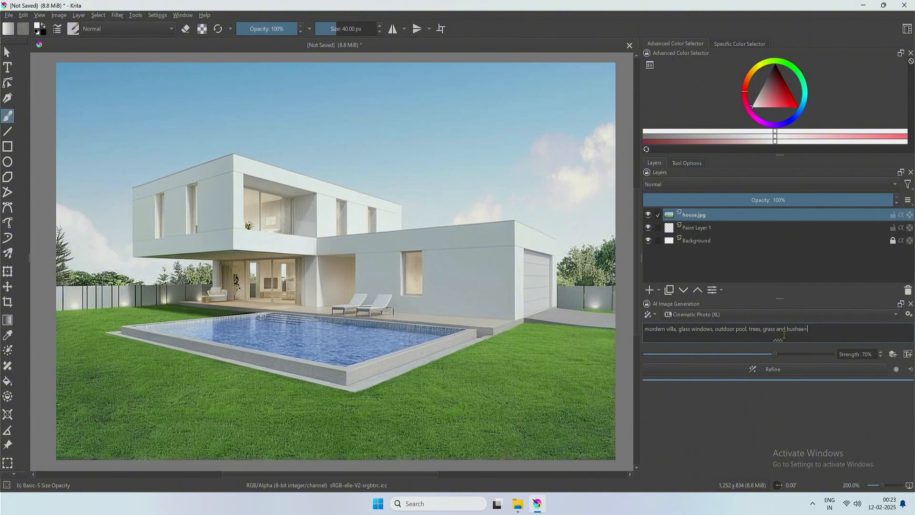
key("BackSpace")
key("BackSpace")
type("s, clean architecture")
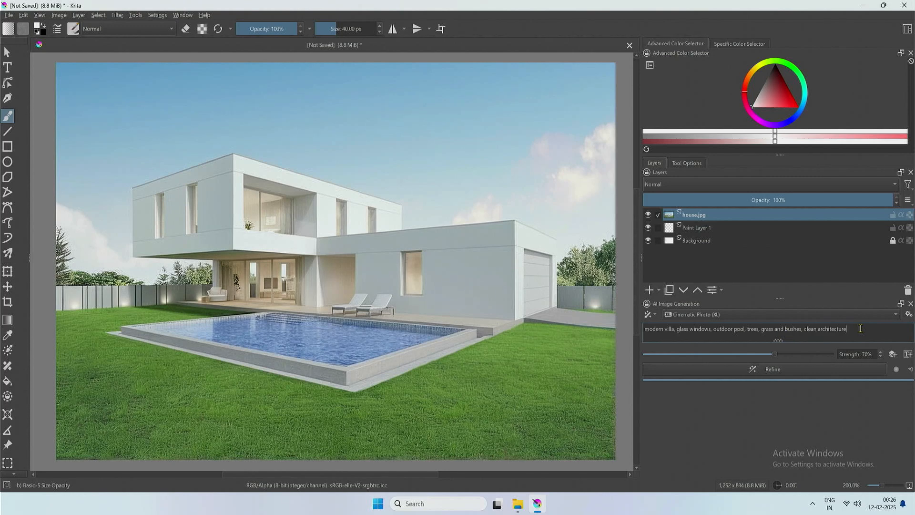
left_click(778, 370)
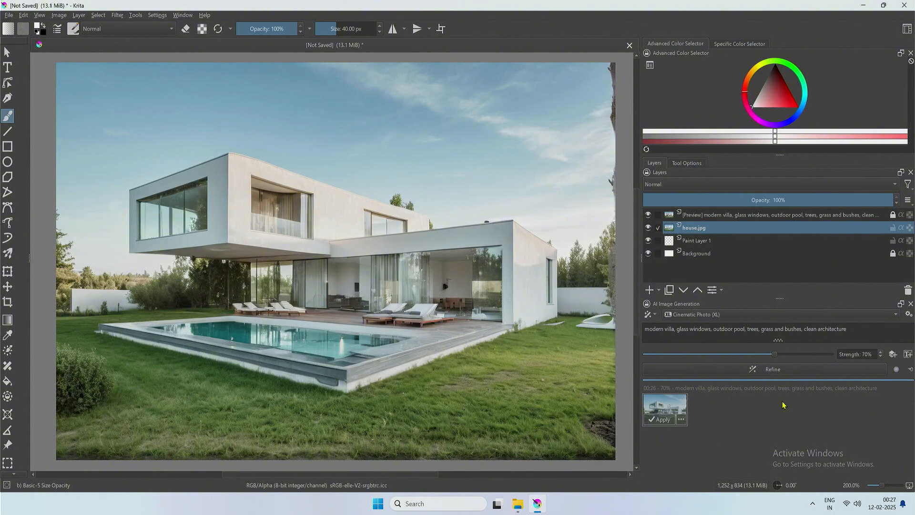
left_click(778, 369)
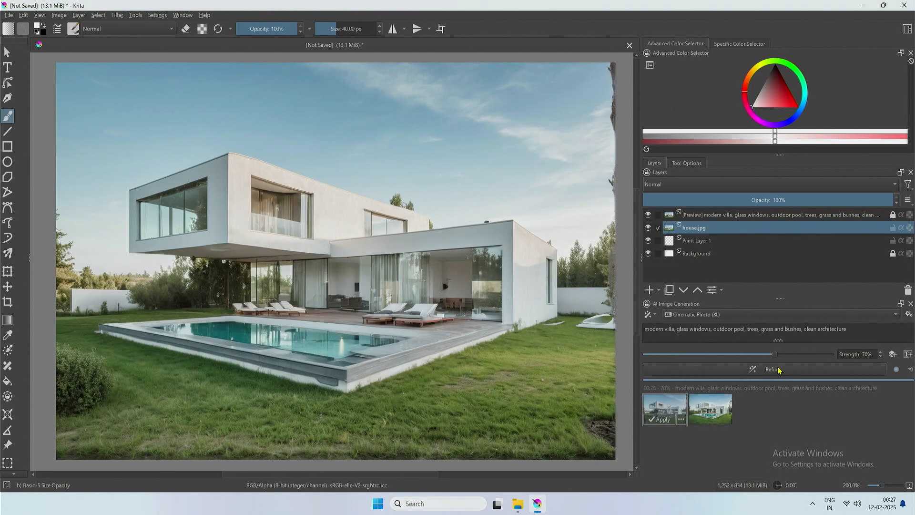
- Preview the second, third and fourth images refined at 70% strength on the canvas
left_click(714, 400)
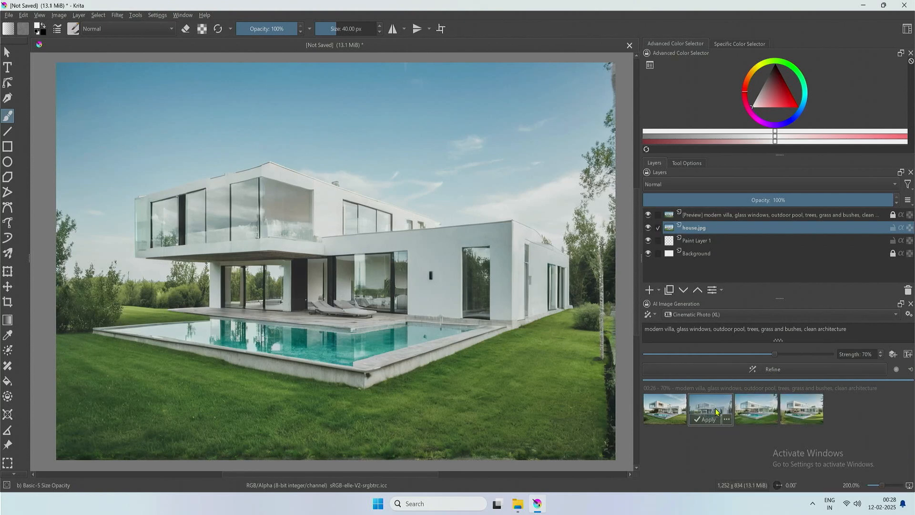
left_click(749, 414)
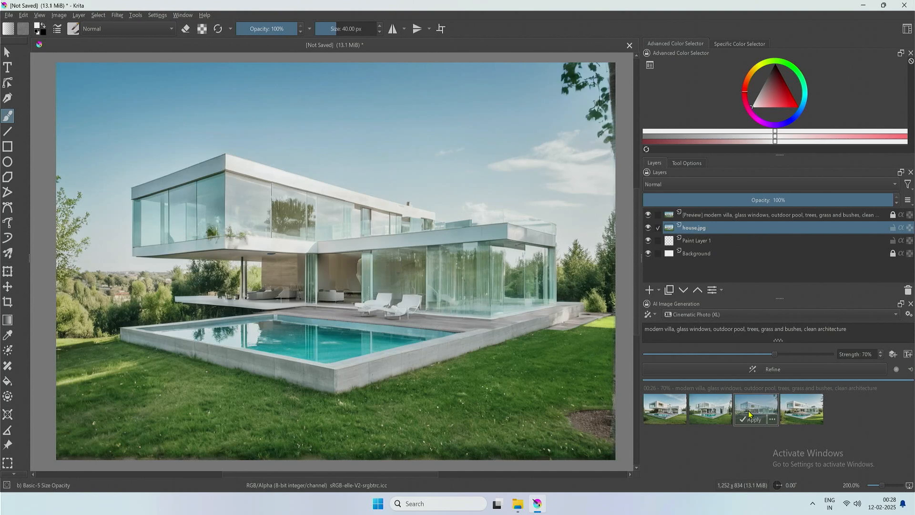
left_click(803, 411)
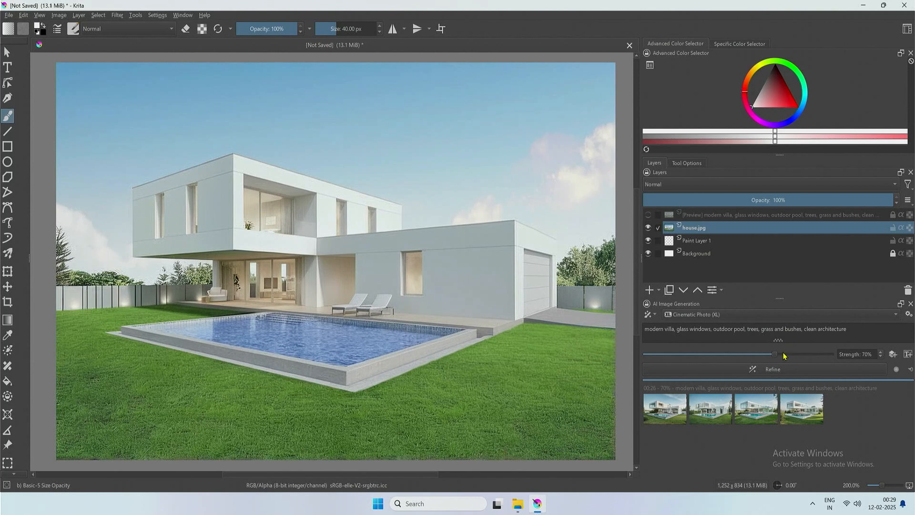
- Raise the AI generation strength to 100% and add a control layer of type Depth
left_click_drag(774, 353, 844, 363)
left_click(895, 357)
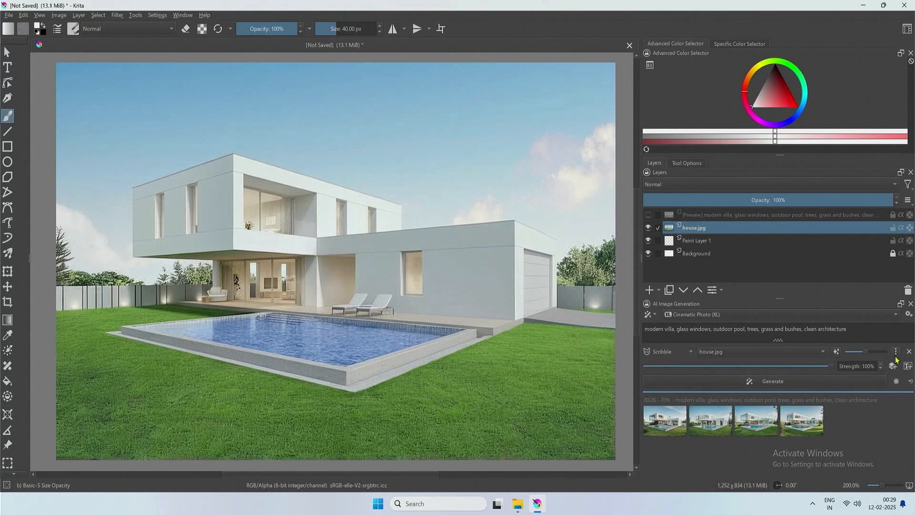
left_click(686, 352)
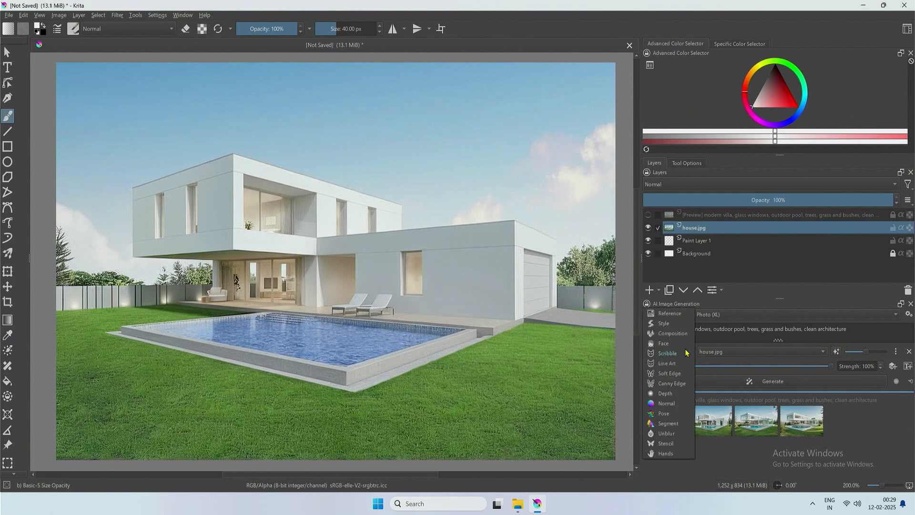
left_click(667, 394)
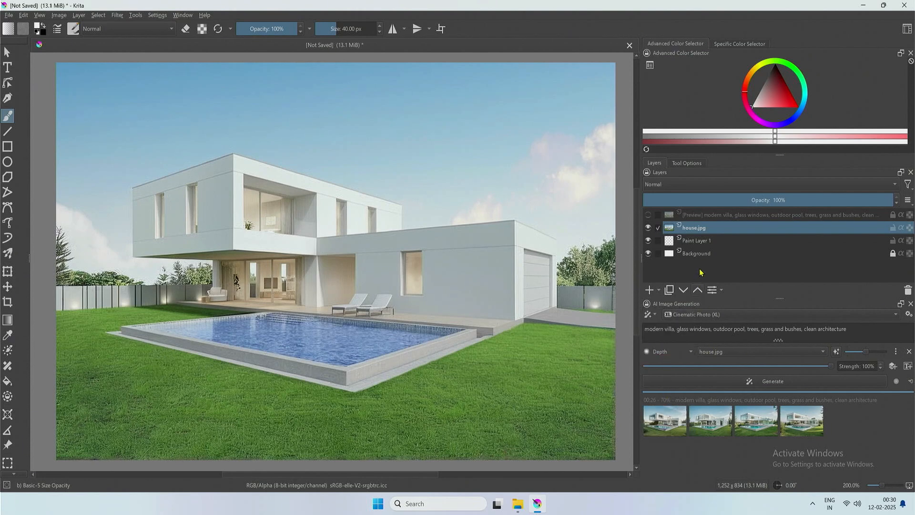
- Keep house.jpg as the source layer of the Depth control, generate new images and enlarge the area showing the results
left_click(710, 215)
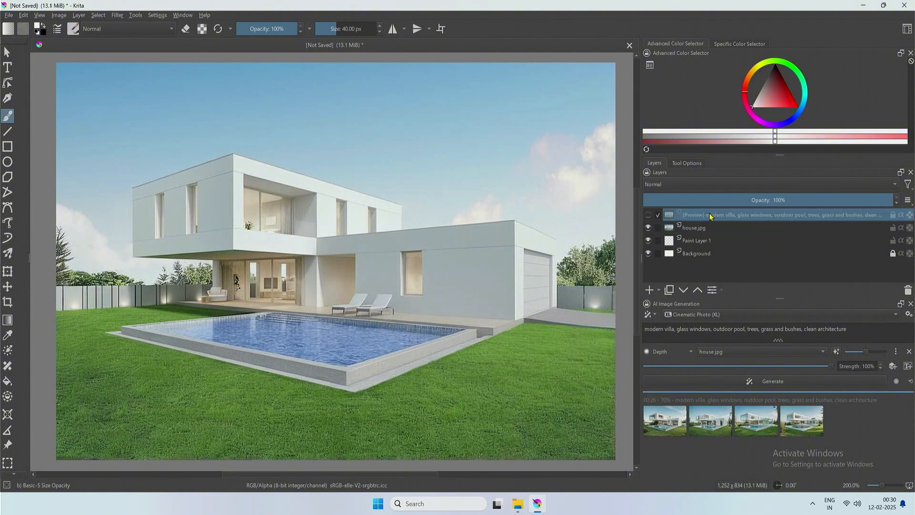
left_click(701, 228)
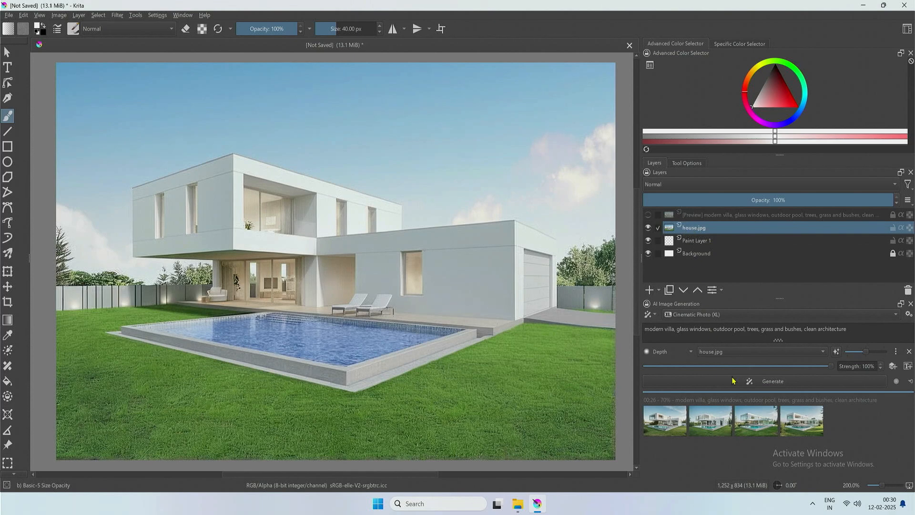
left_click(724, 355)
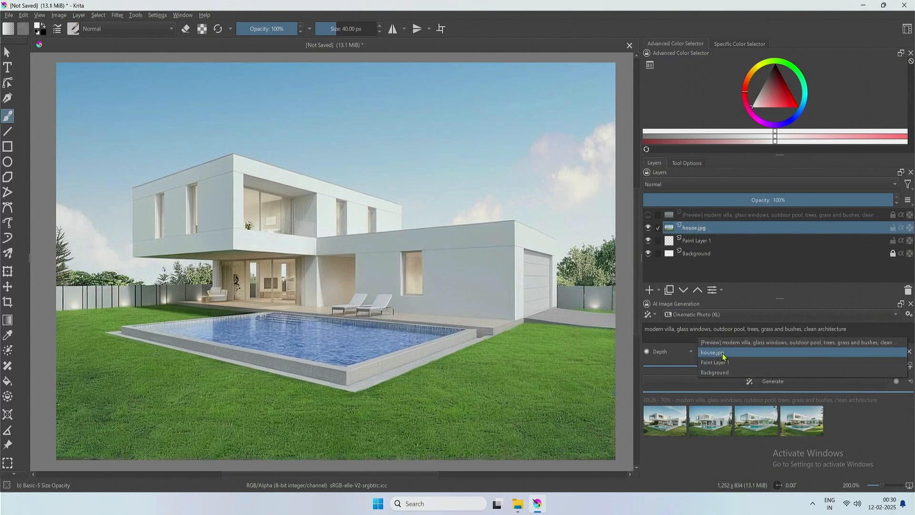
left_click(721, 357)
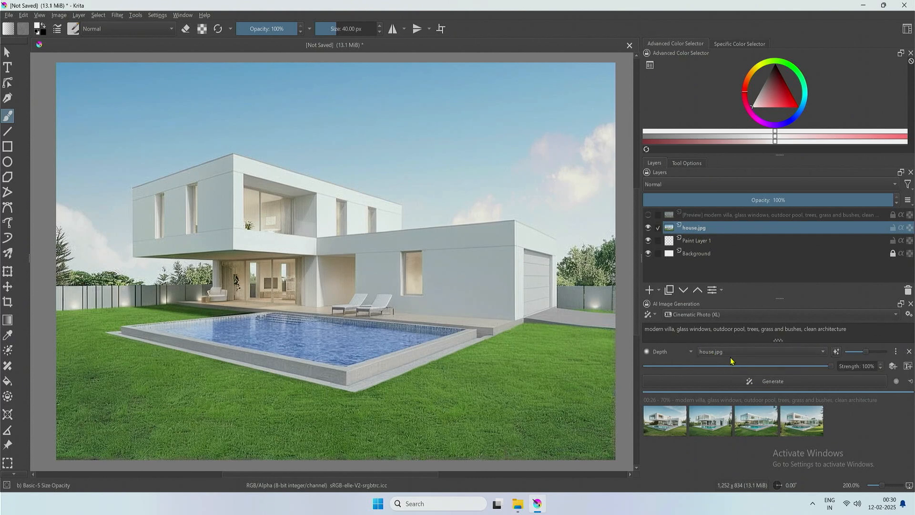
left_click(763, 384)
left_click_drag(781, 296, 782, 278)
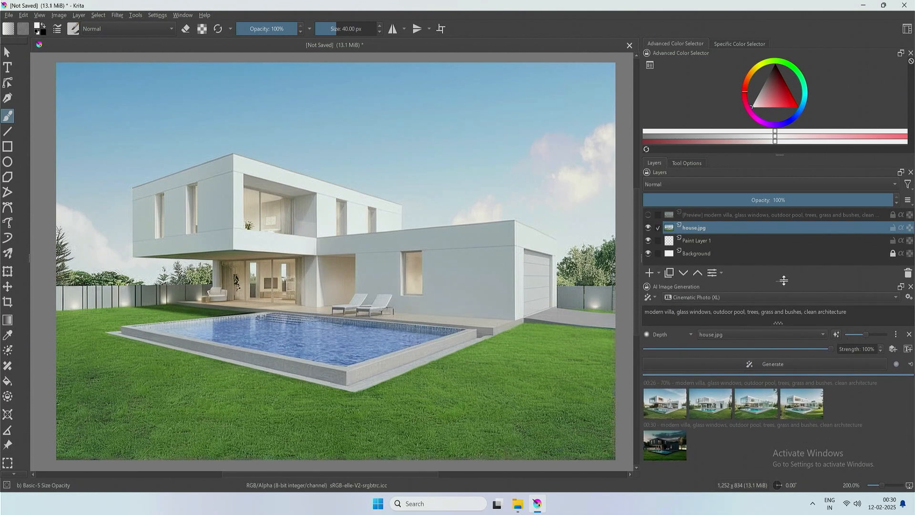
- Preview the first three Depth-guided results on the canvas and compare them with the original house photo
left_click(663, 443)
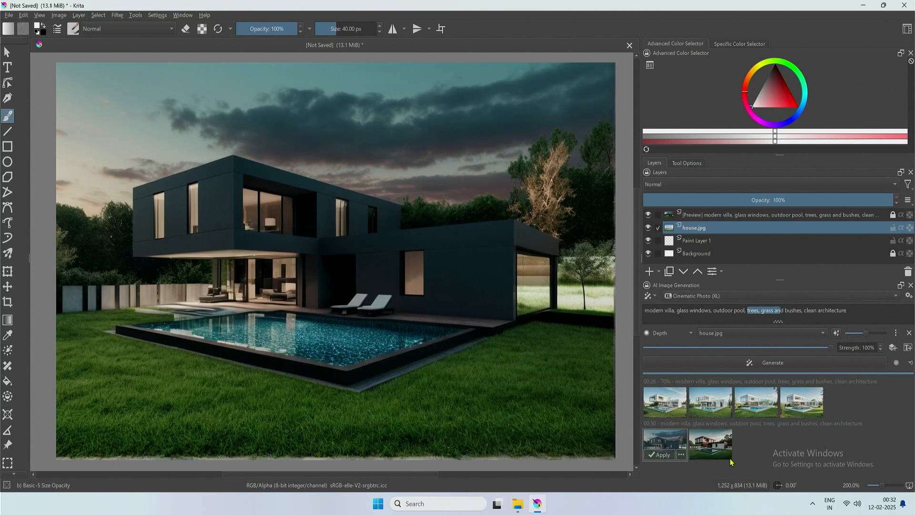
left_click(715, 445)
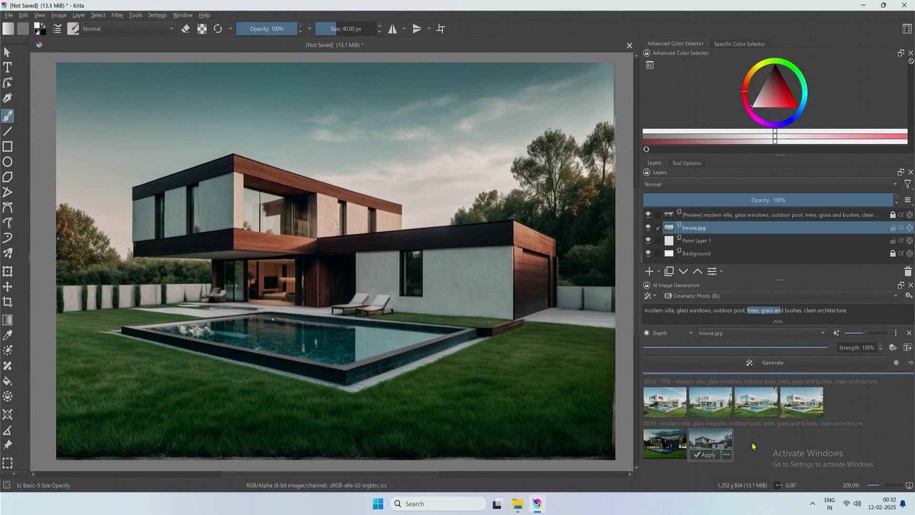
left_click(808, 444)
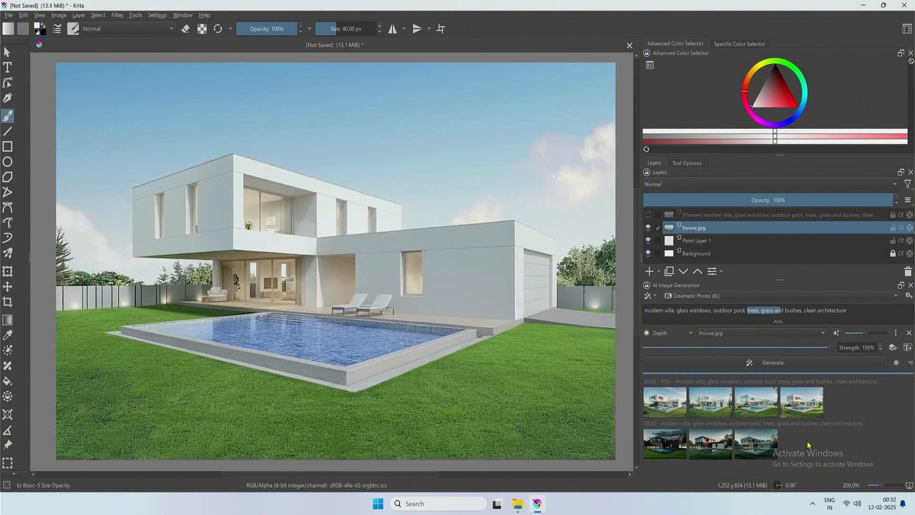
left_click(765, 442)
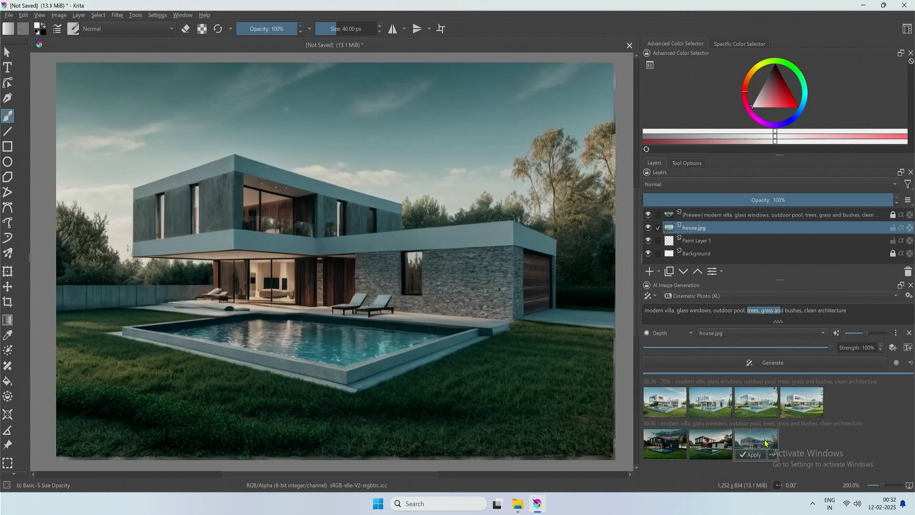
left_click(805, 442)
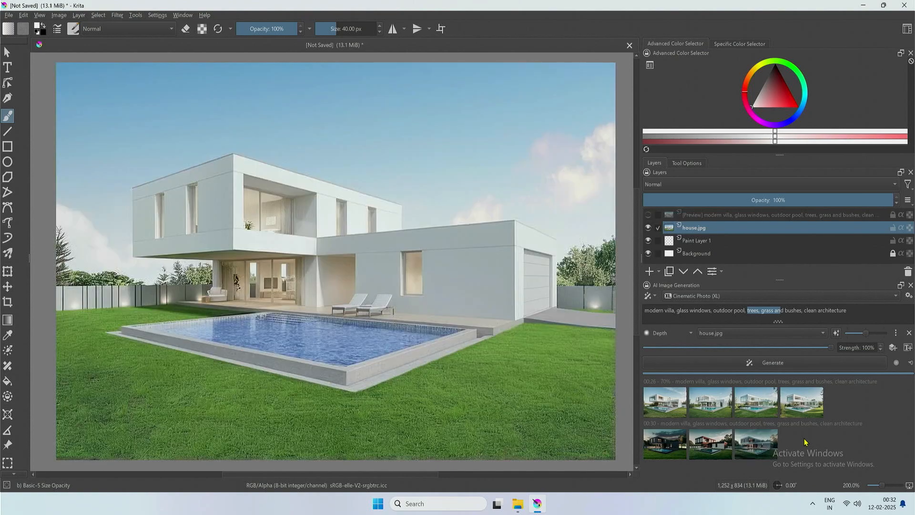
left_click(762, 443)
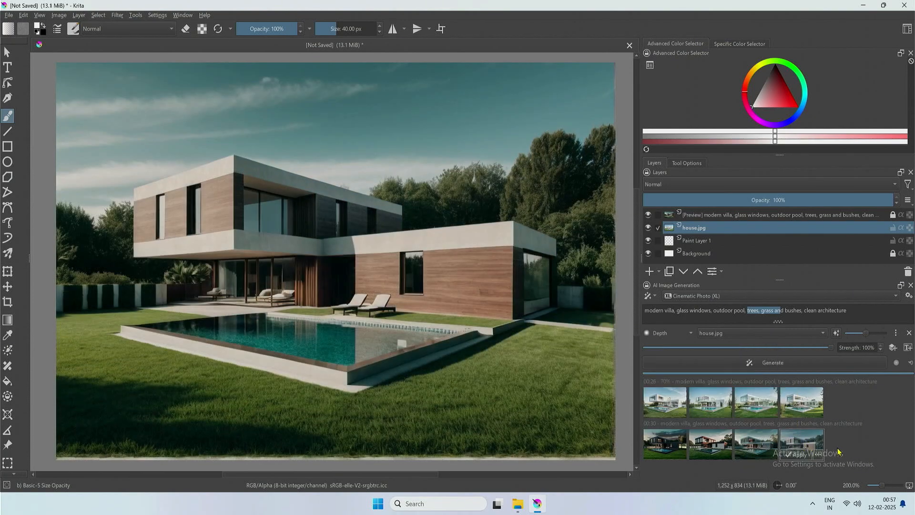
- Generate another batch with the same prompt and Depth control, and preview the five Depth-guided results in turn
left_click(816, 366)
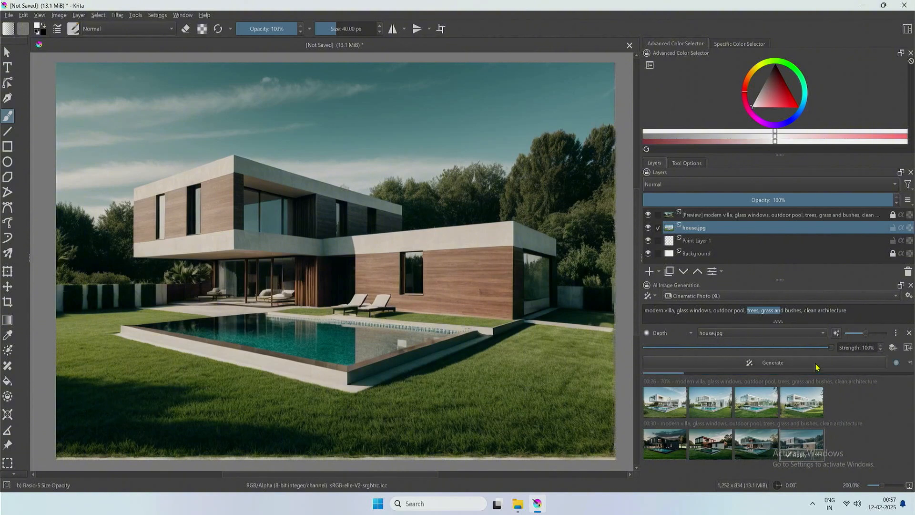
left_click(660, 444)
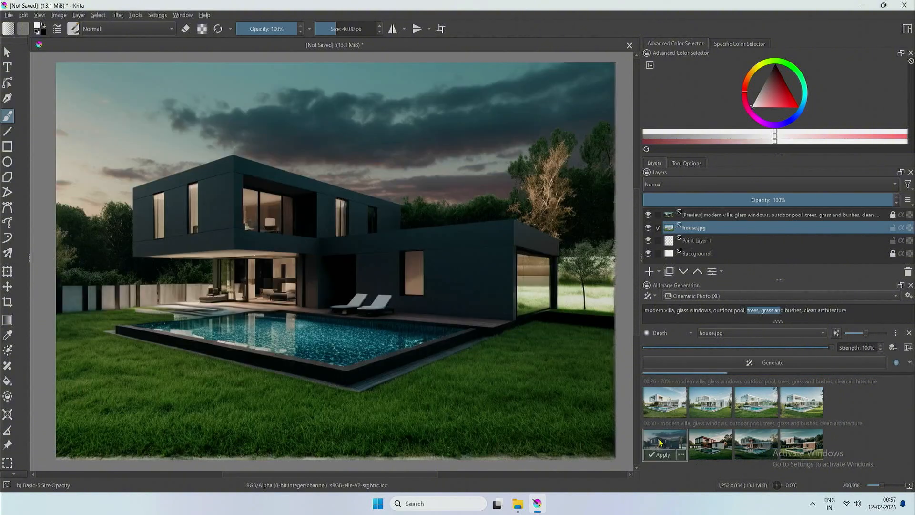
left_click(701, 444)
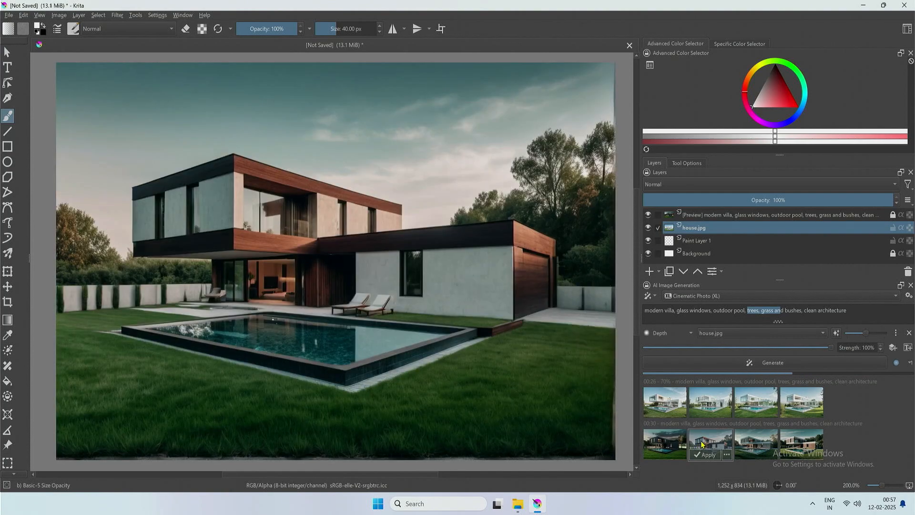
left_click(756, 448)
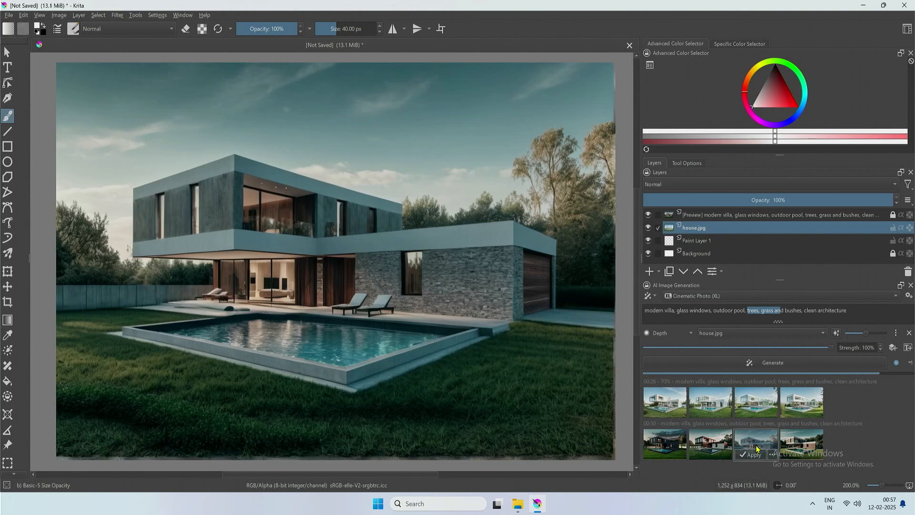
left_click(808, 440)
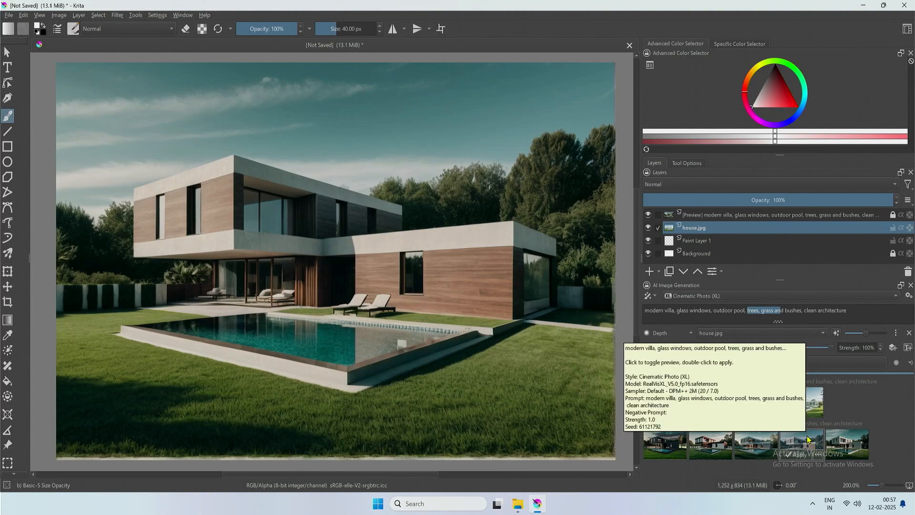
left_click(856, 441)
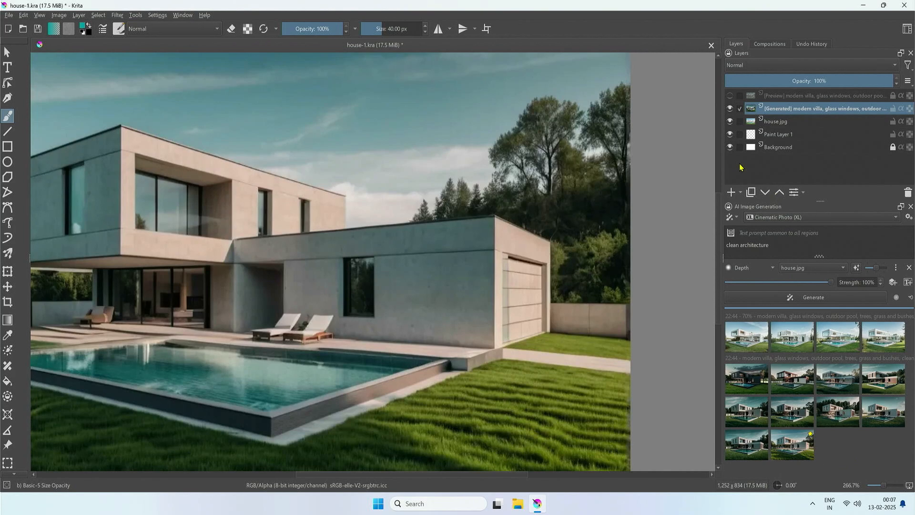
- Toggle the visibility of the generated and preview layers in house-1.kra to compare the generated villa with the original photo
left_click(729, 109)
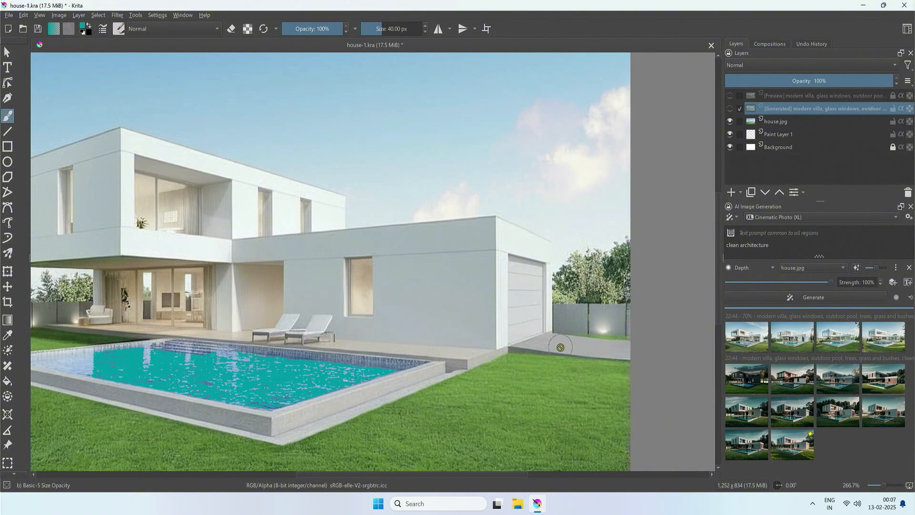
left_click(729, 95)
left_click(729, 96)
left_click(730, 109)
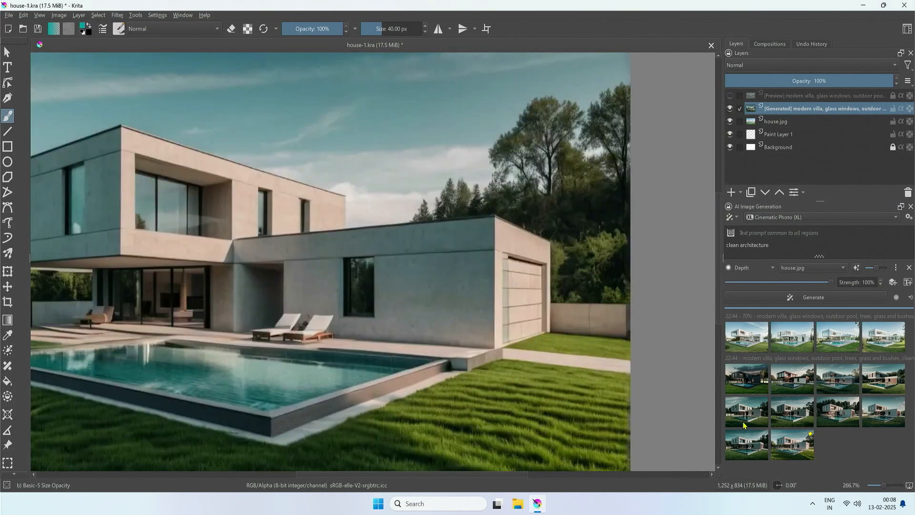
- Preview an image from the generation history, and hide both the generated and preview layers to expose house.jpg
left_click(786, 420)
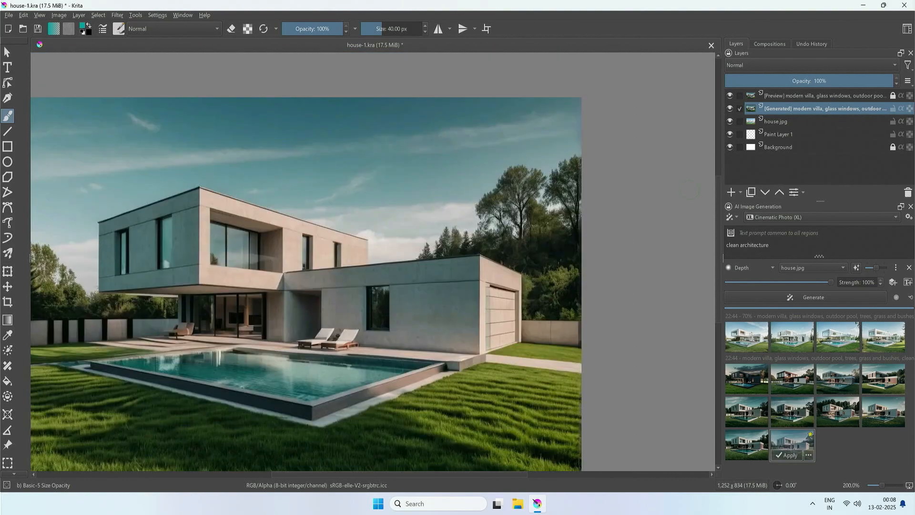
left_click(730, 109)
left_click(731, 97)
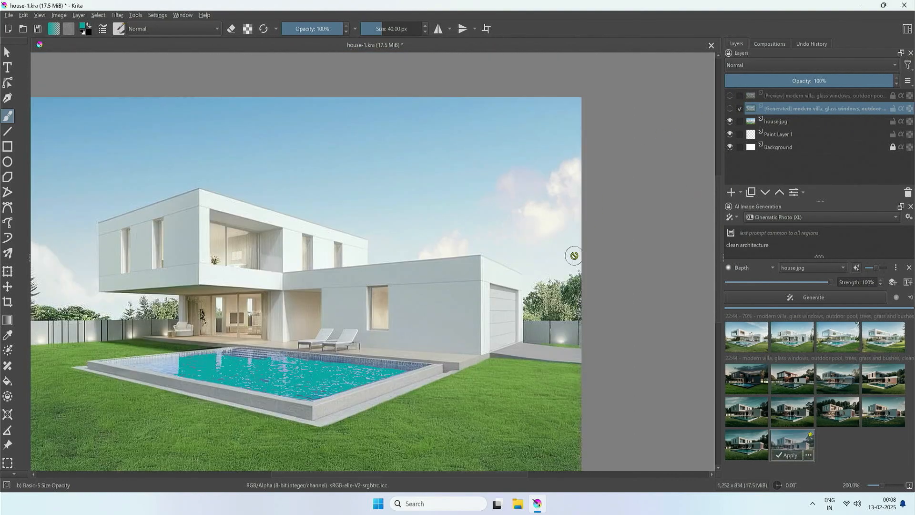
- Activate the Polygonal Selection tool for the garage driveway area and add a new paint layer directly above house.jpg
scroll(4, 448, "down", 3)
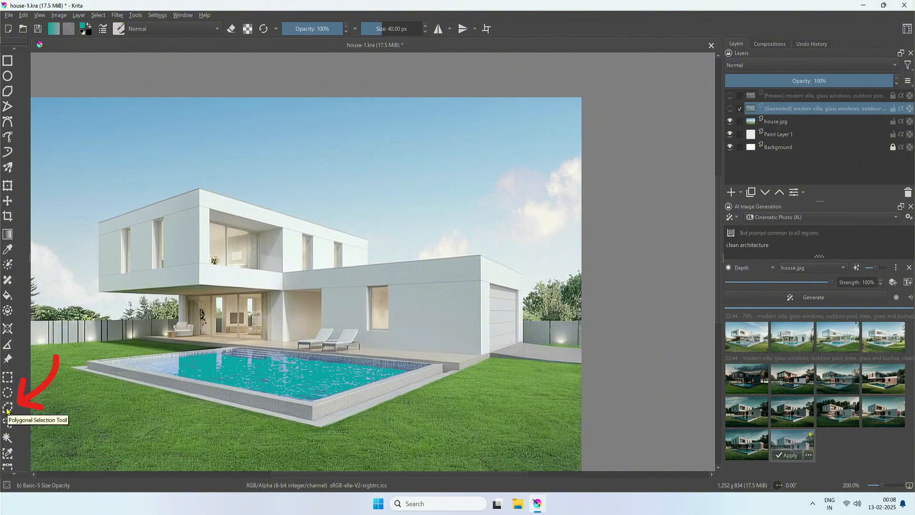
left_click(7, 409)
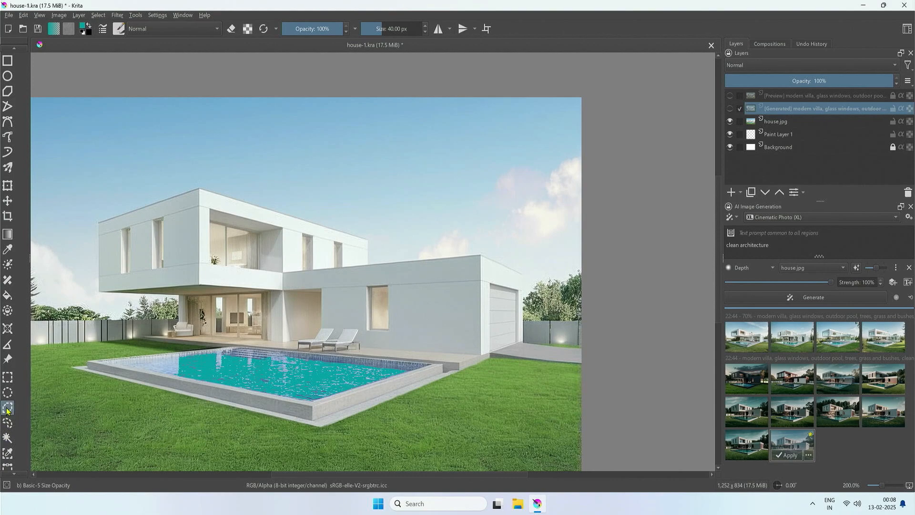
scroll(515, 350, "up", 7)
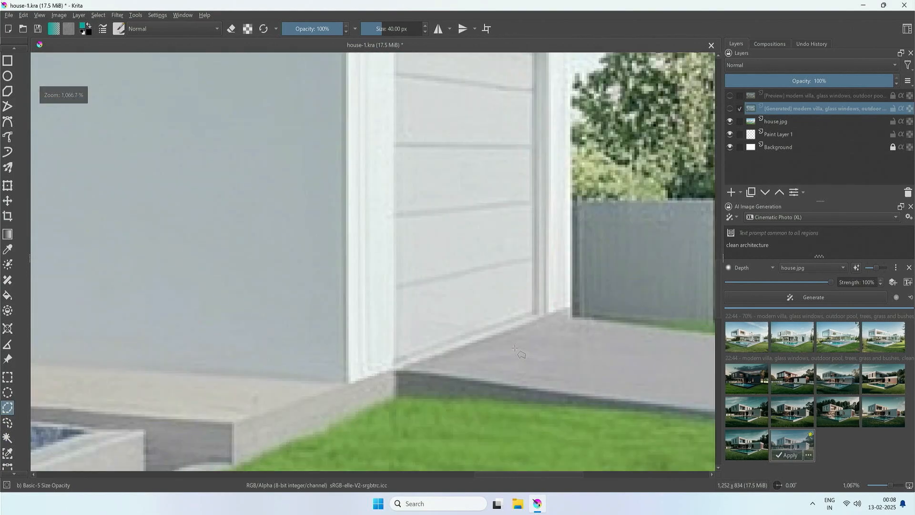
scroll(515, 350, "down", 2)
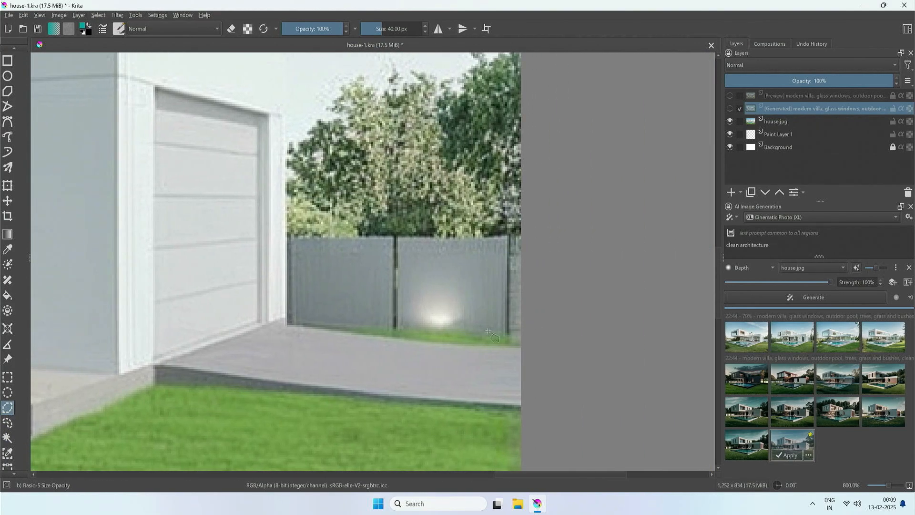
key("Page_Down")
left_click(731, 192)
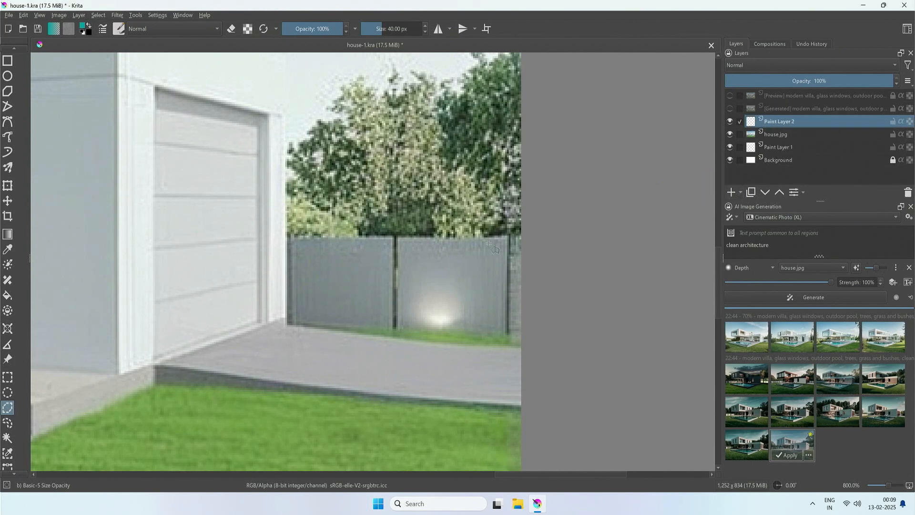
- Outline the grey driveway in front of the garage door with a closed polygonal selection reaching the image's edge
left_click(275, 317)
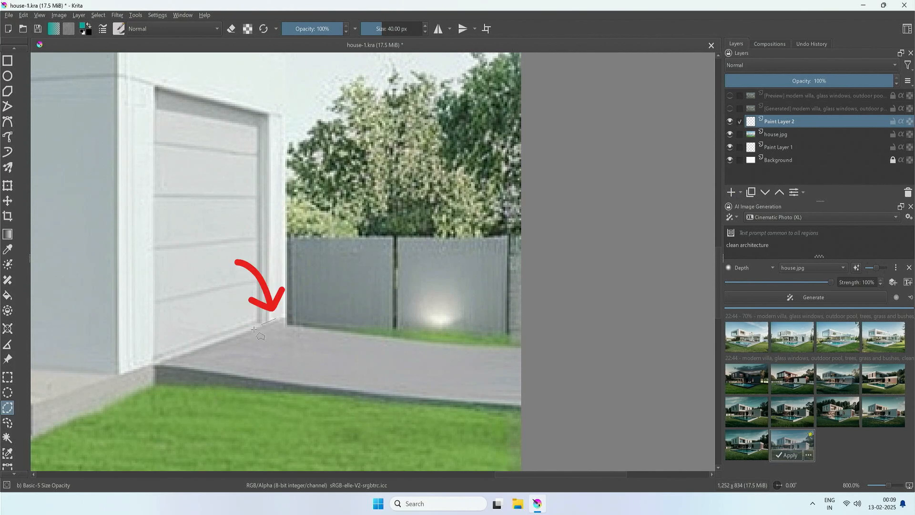
left_click(139, 369)
left_click(522, 408)
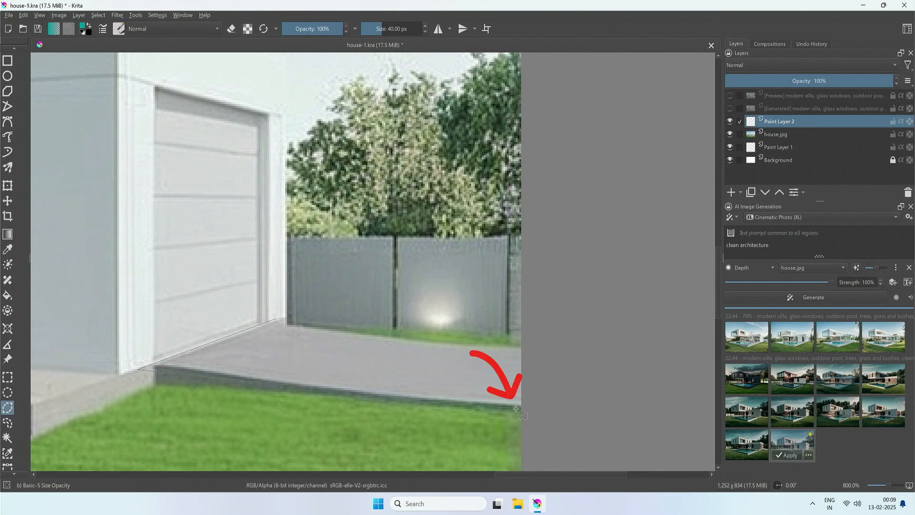
left_click(521, 344)
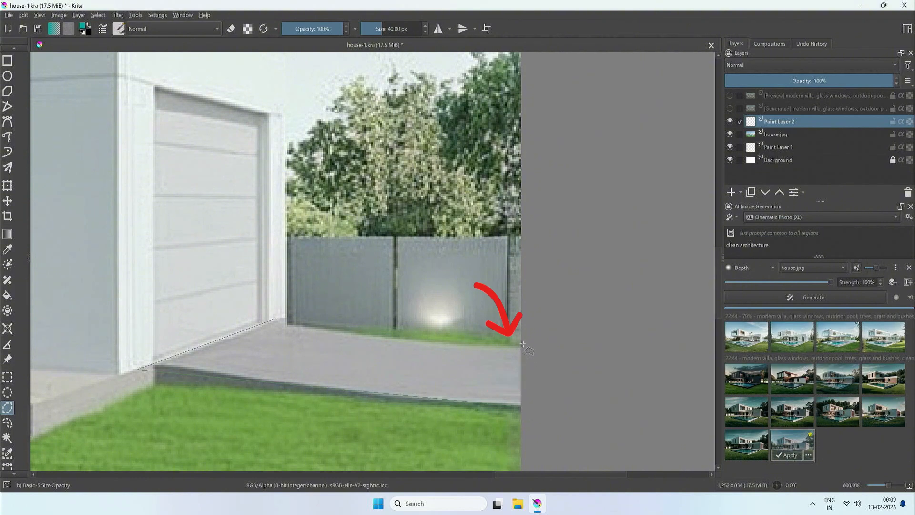
left_click(275, 318)
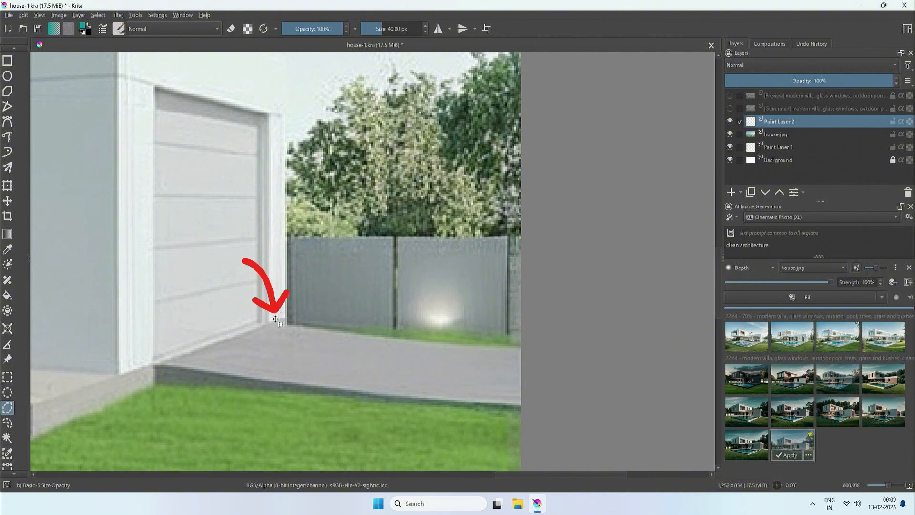
scroll(377, 378, "down", 2)
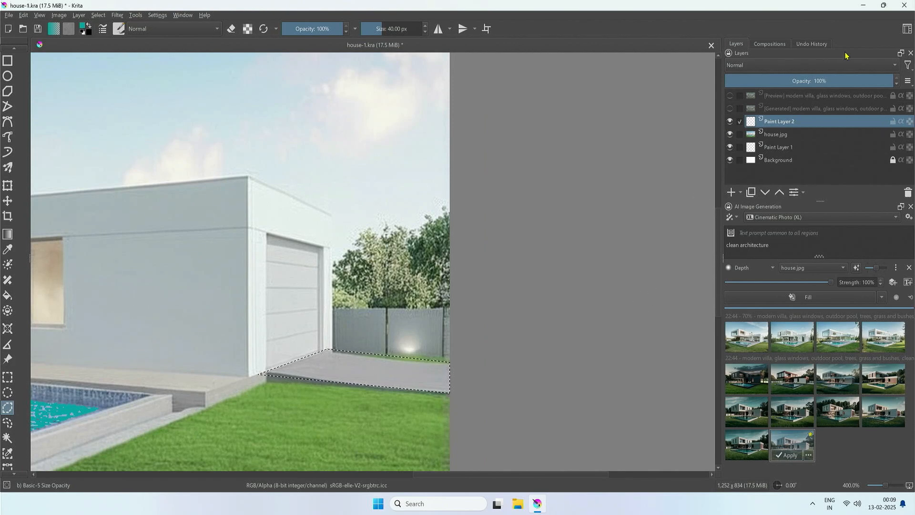
- Switch the workspace to Big_Paint
left_click(907, 29)
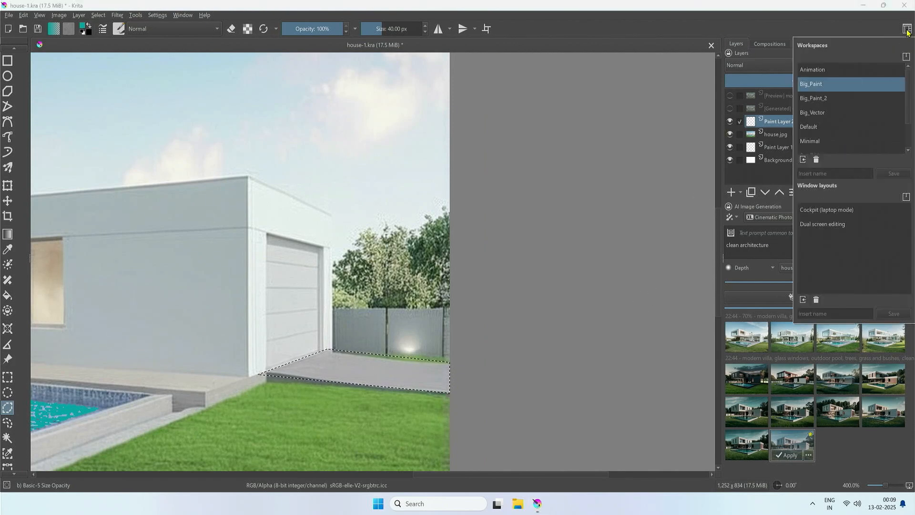
left_click(815, 86)
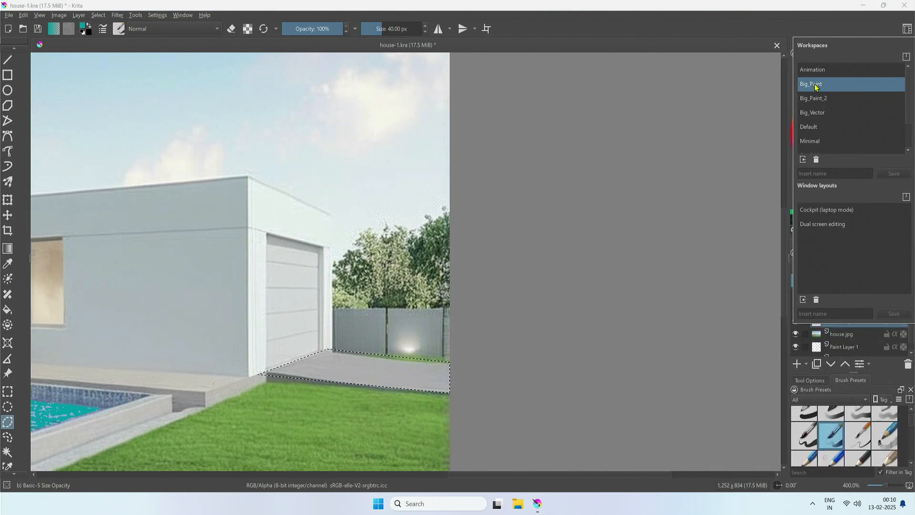
left_click(855, 26)
- Pick a muted grey-green foreground colour and flood the selected driveway with the Fill tool
left_click(831, 125)
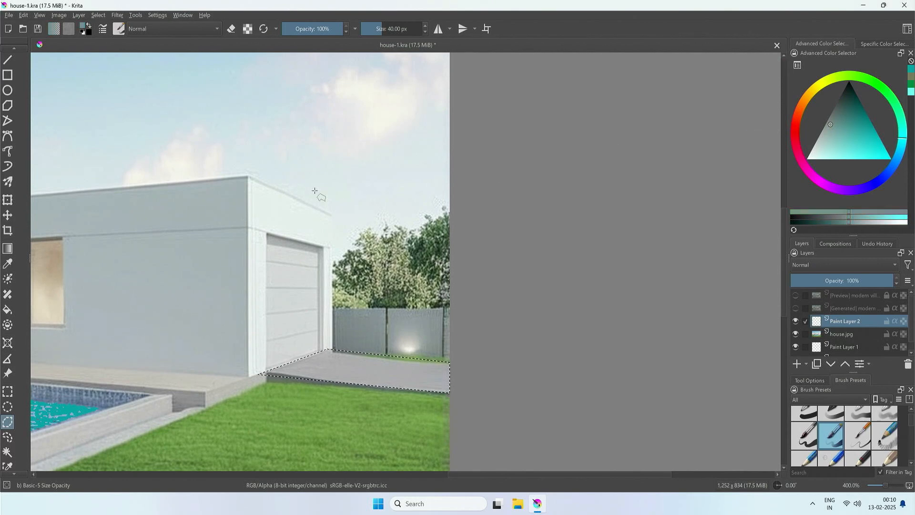
left_click(7, 311)
left_click(372, 365)
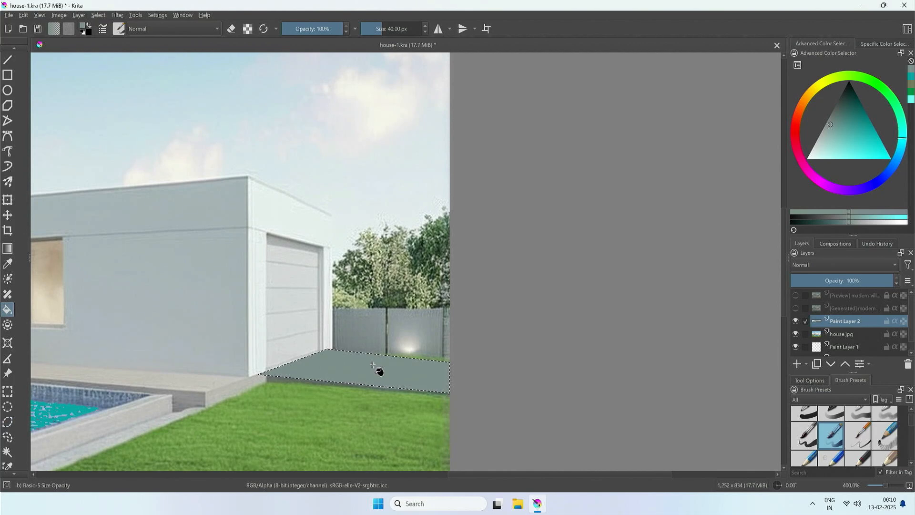
- Rename the driveway's paint layer as "drive way" in its layer properties
right_click(847, 323)
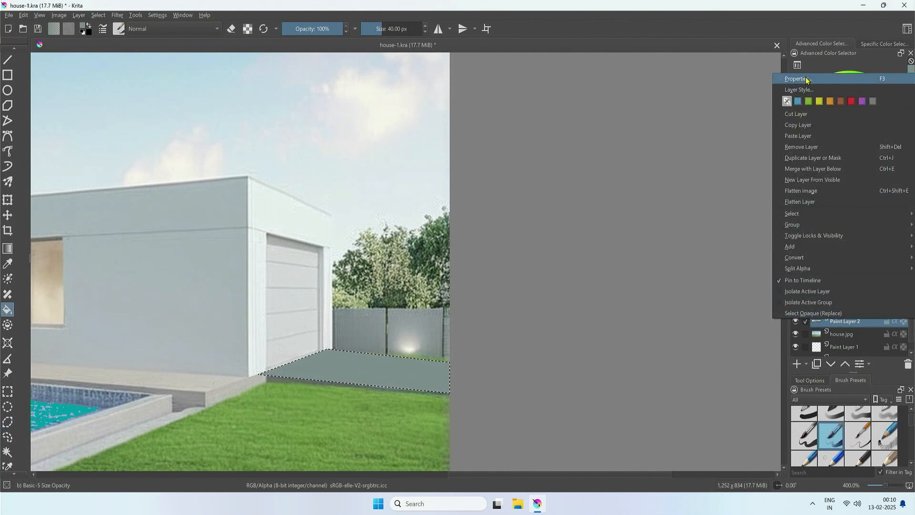
left_click(805, 80)
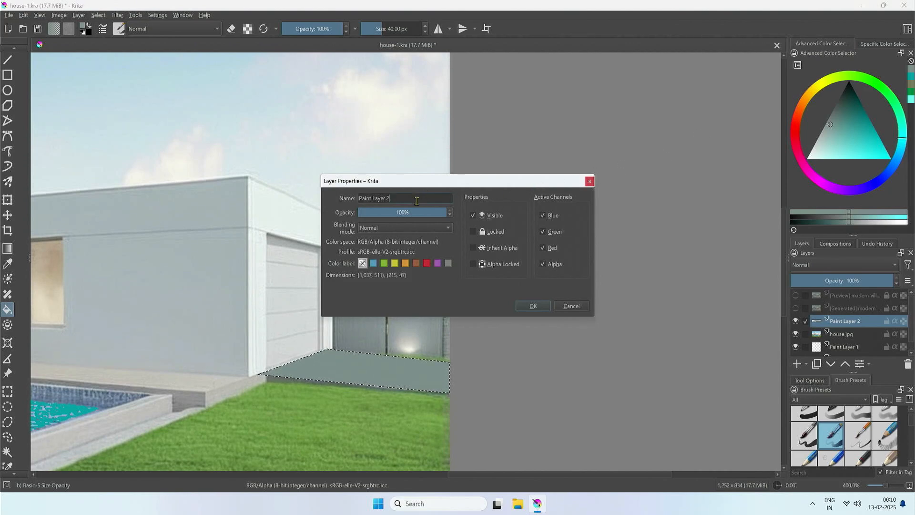
key("ctrl+a")
type("drive wat")
key("BackSpace")
type("y")
left_click(533, 305)
- Add a new paint layer above drive way and outline the pool's water surface with a polygonal selection
scroll(545, 308, "down", 3)
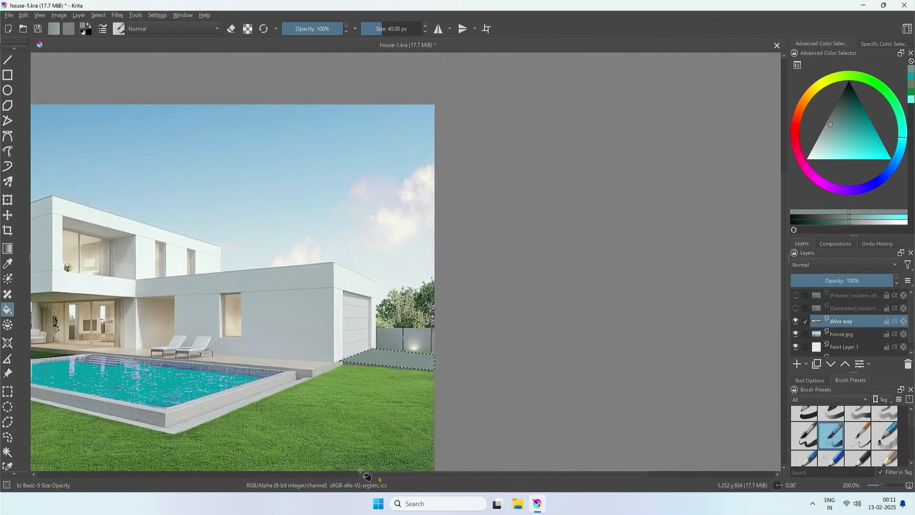
left_click_drag(363, 476, 290, 476)
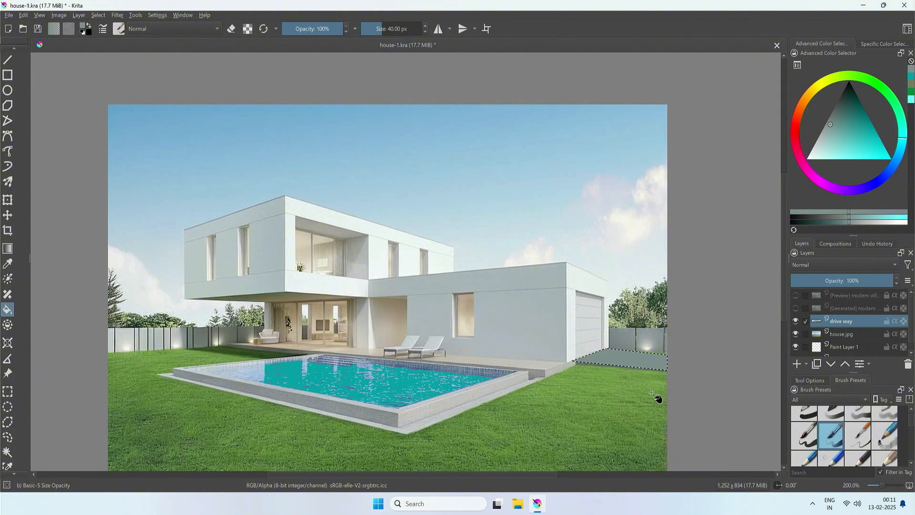
left_click(797, 364)
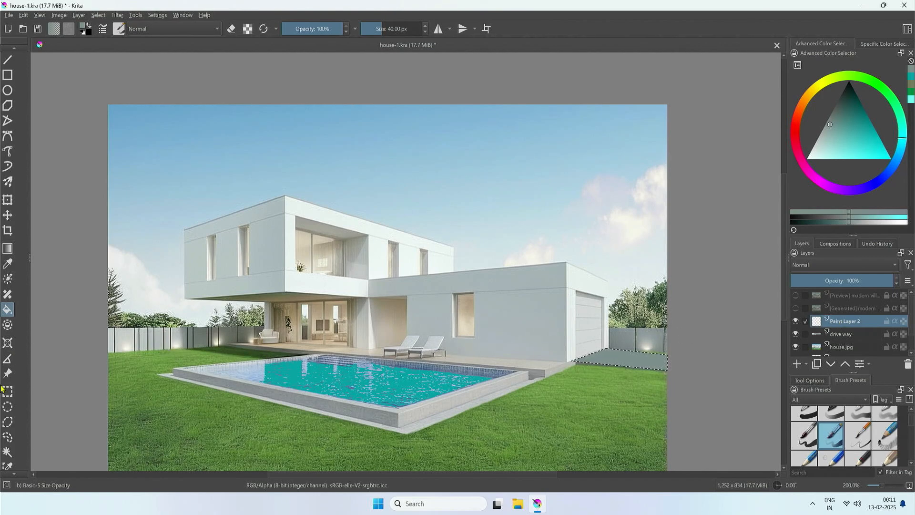
left_click(8, 422)
scroll(279, 361, "up", 1)
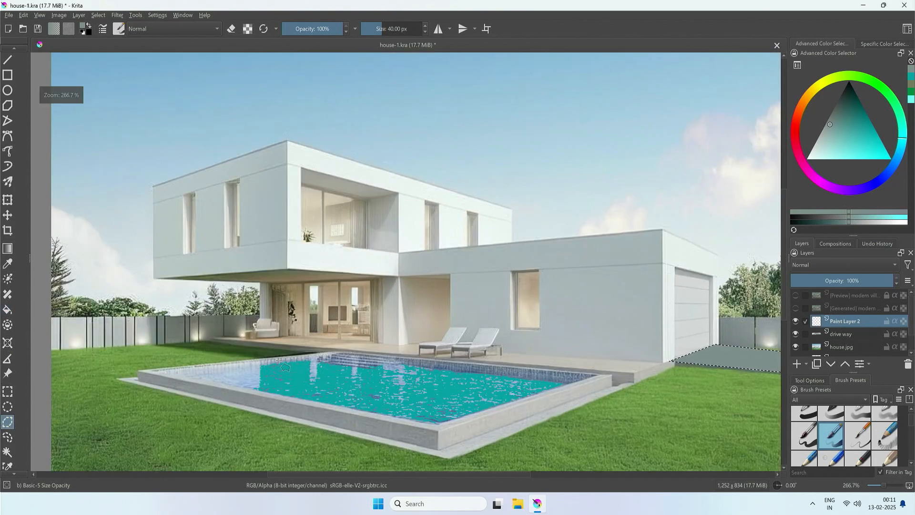
scroll(279, 361, "up", 1)
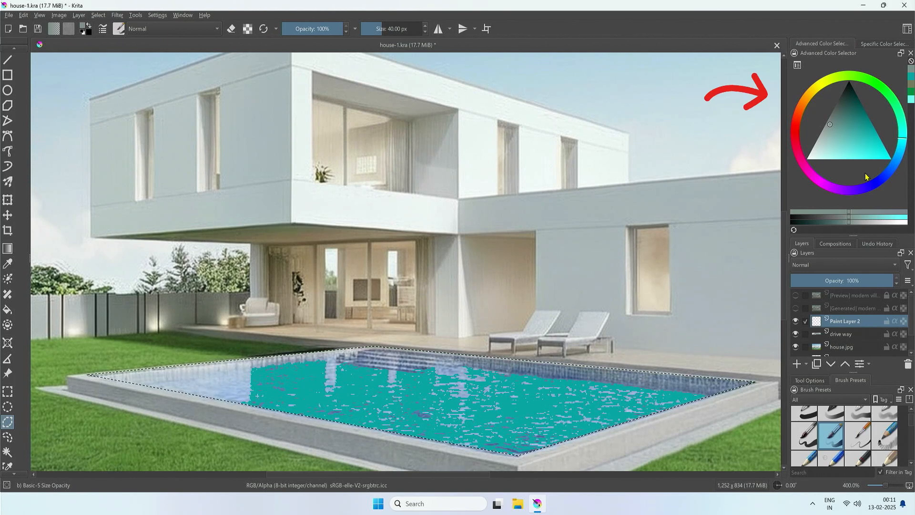
- Pick a light turquoise foreground colour and flood the selected pool surface with the Fill tool
left_click(850, 143)
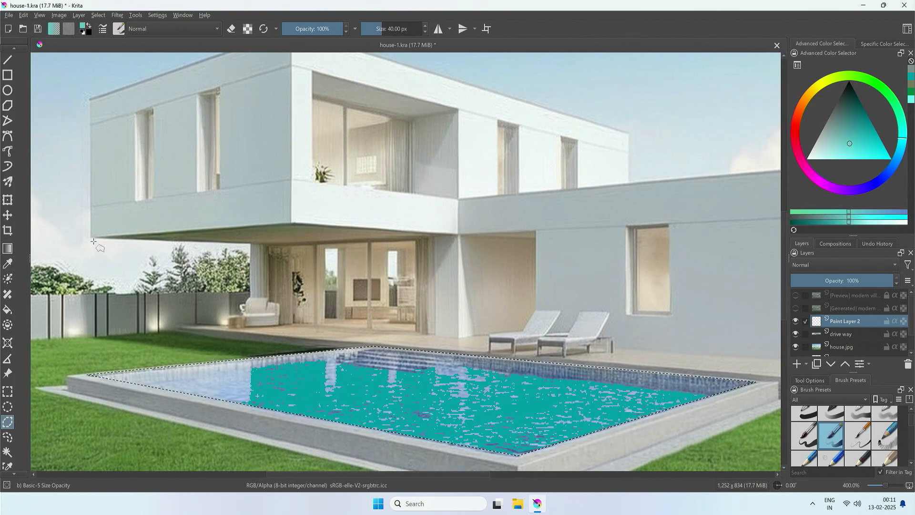
left_click(8, 309)
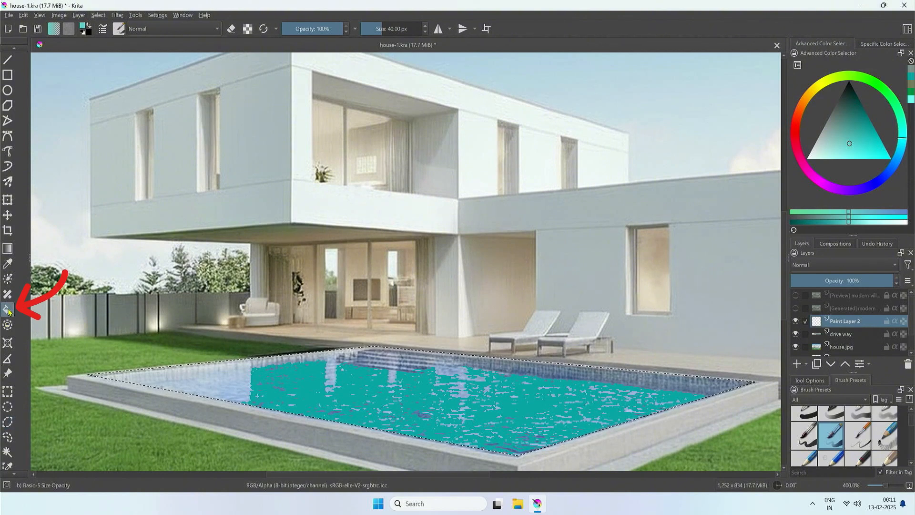
left_click(362, 394)
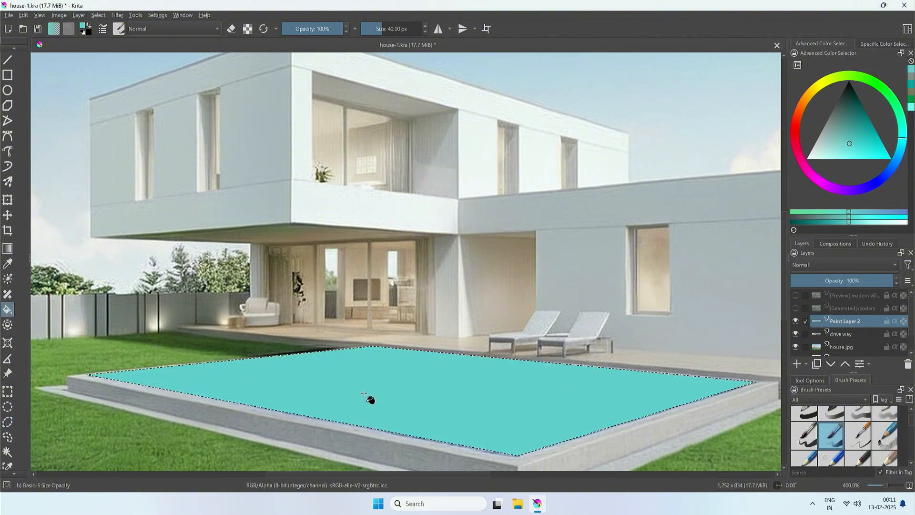
- Rename the pool's paint layer as "pool" in its layer properties
right_click(851, 321)
left_click(821, 79)
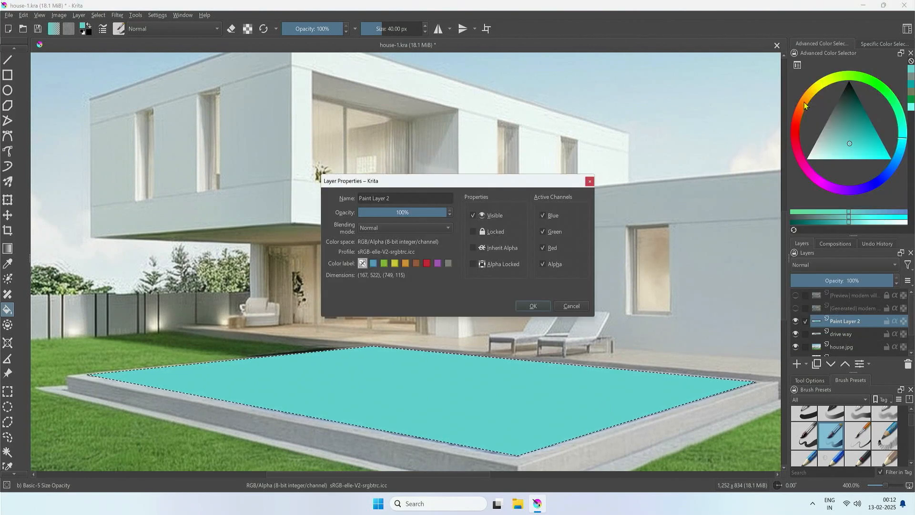
type("pool")
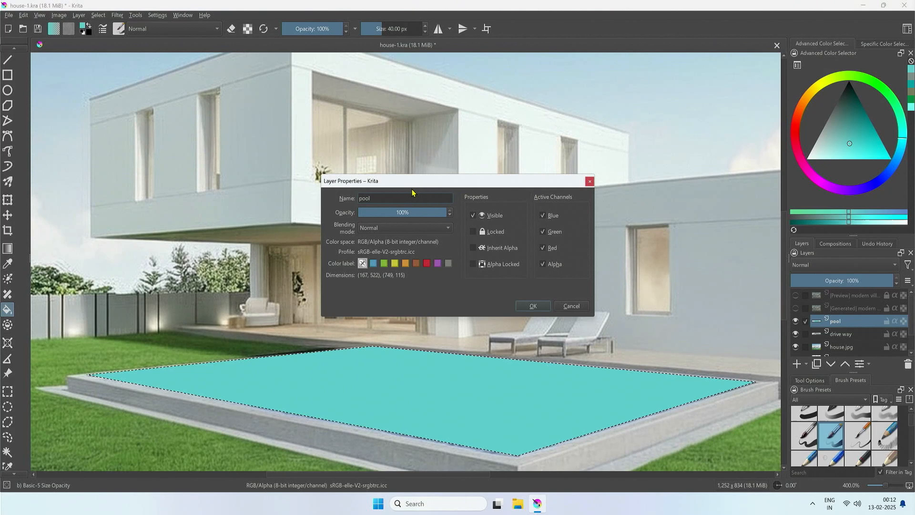
left_click(534, 305)
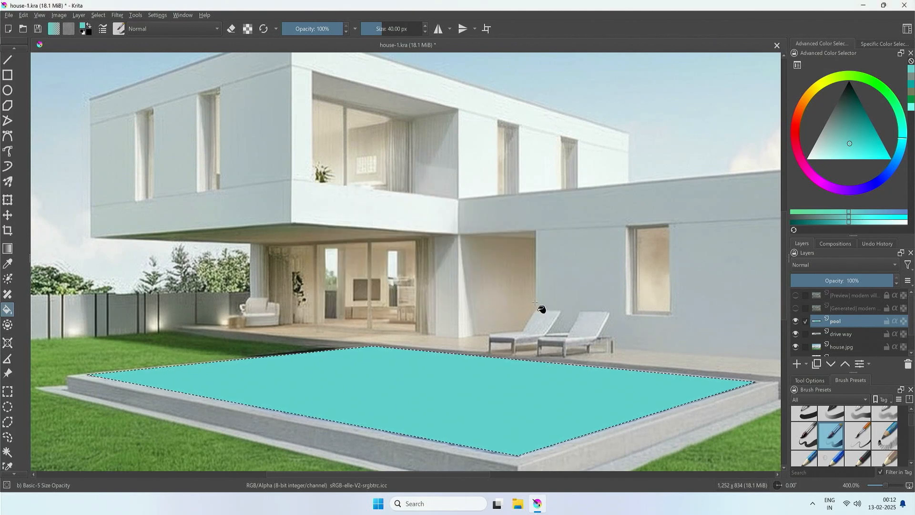
- Close the Advanced Color Selector, Specific Color Selector, Brush Presets and Tool Options dockers
left_click(909, 55)
left_click(911, 53)
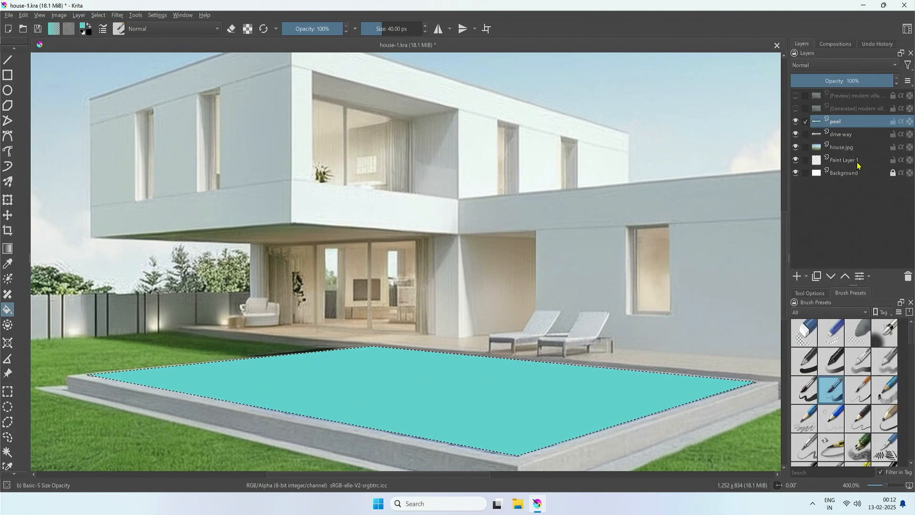
left_click(910, 303)
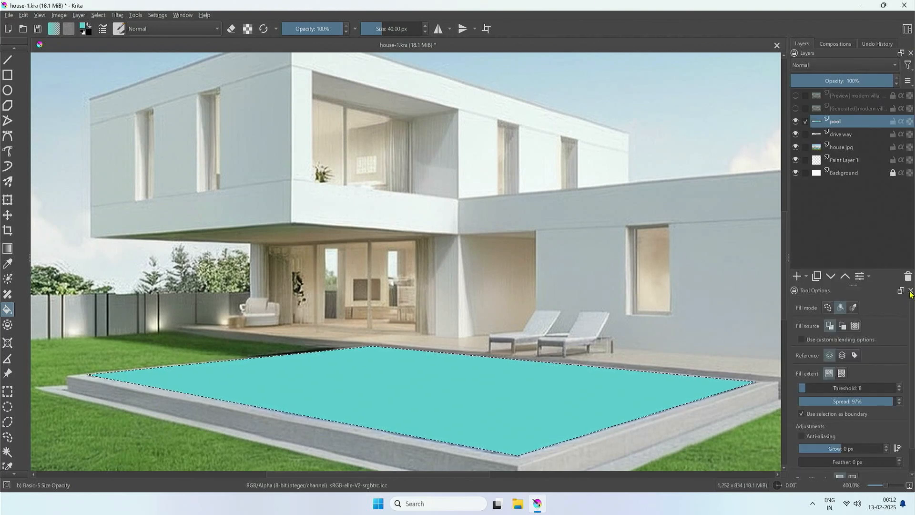
left_click(910, 295)
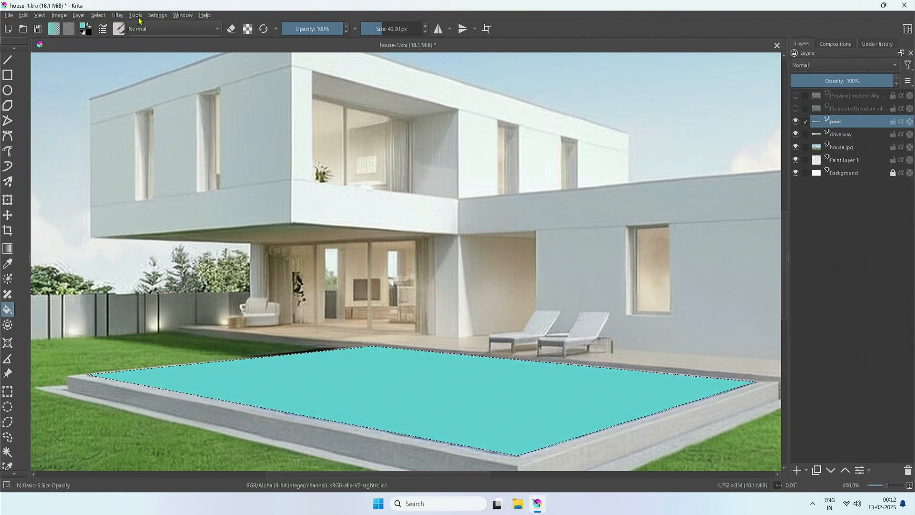
- Show the AI Image Generation docker again and enlarge it beneath the layer list
left_click(157, 15)
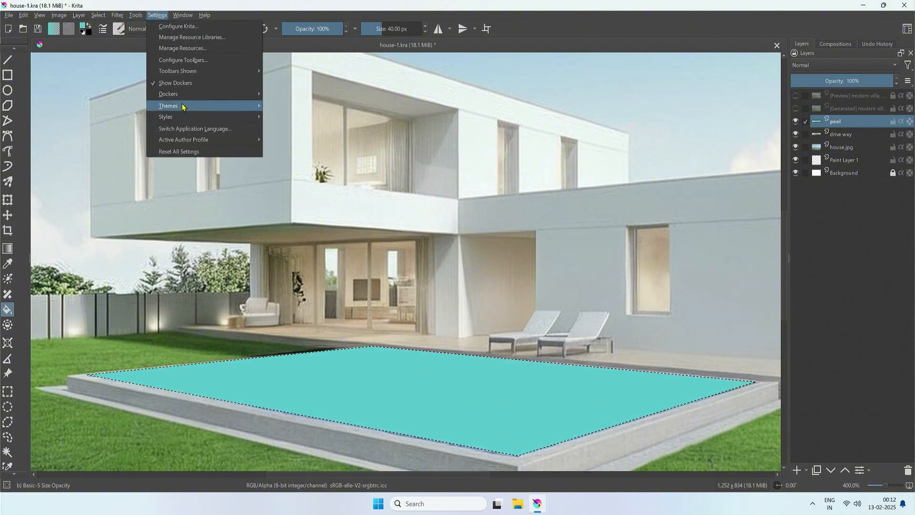
mouse_move(205, 103)
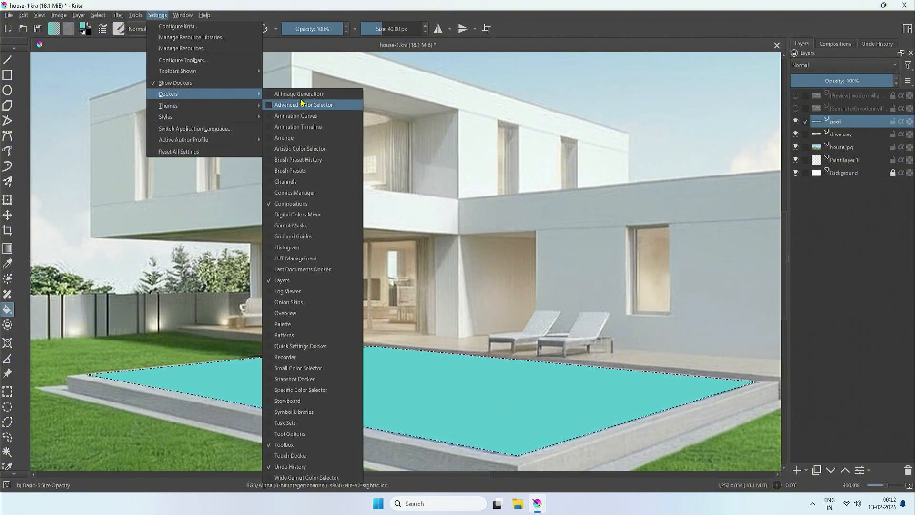
left_click(302, 95)
left_click_drag(839, 334, 839, 221)
- Make the drive way layer active and clear the selection around the pool
left_click(782, 134)
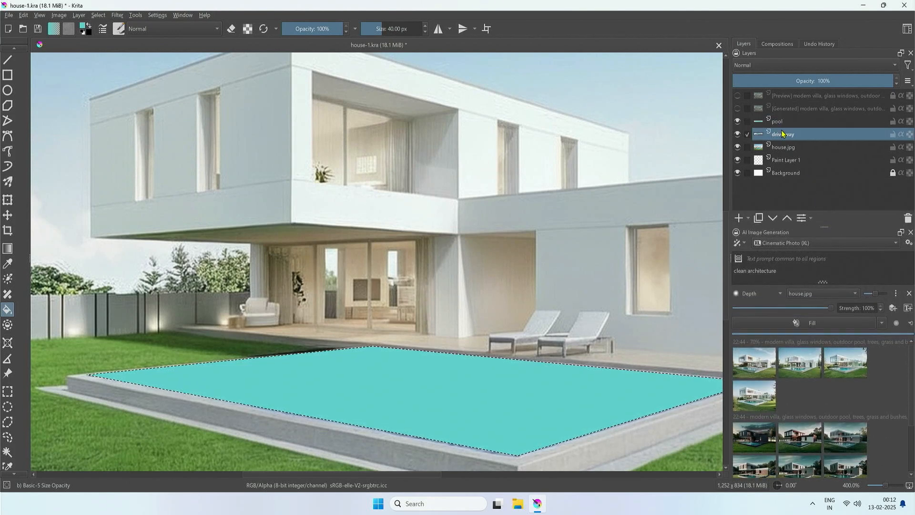
mouse_move(782, 122)
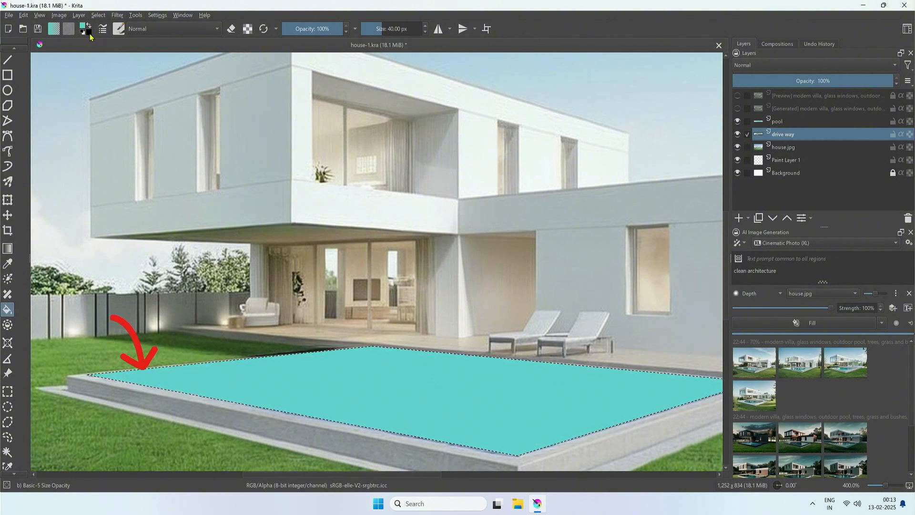
left_click(97, 16)
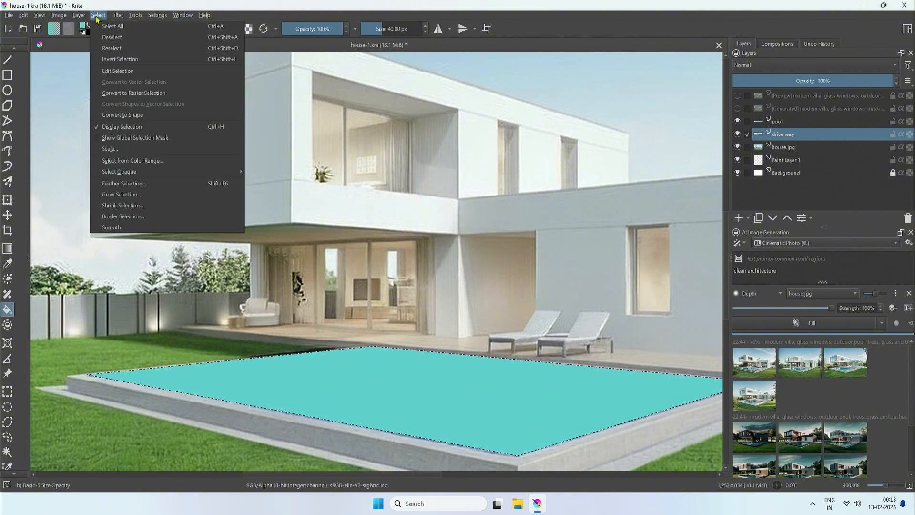
left_click(109, 38)
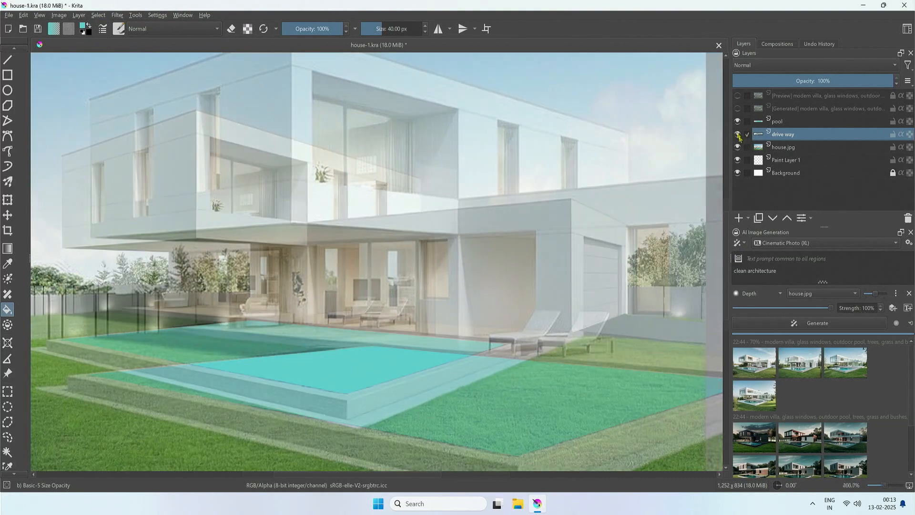
- Check the drive way and pool layers by hiding and reshowing each one, and review the common prompt with the house.jpg layer active
left_click(737, 134)
left_click(737, 134)
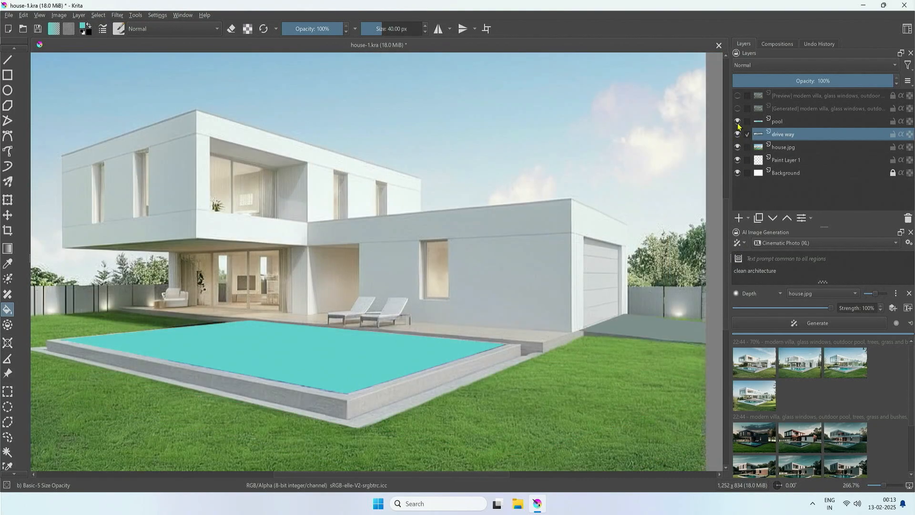
left_click(737, 122)
left_click(737, 122)
left_click(782, 149)
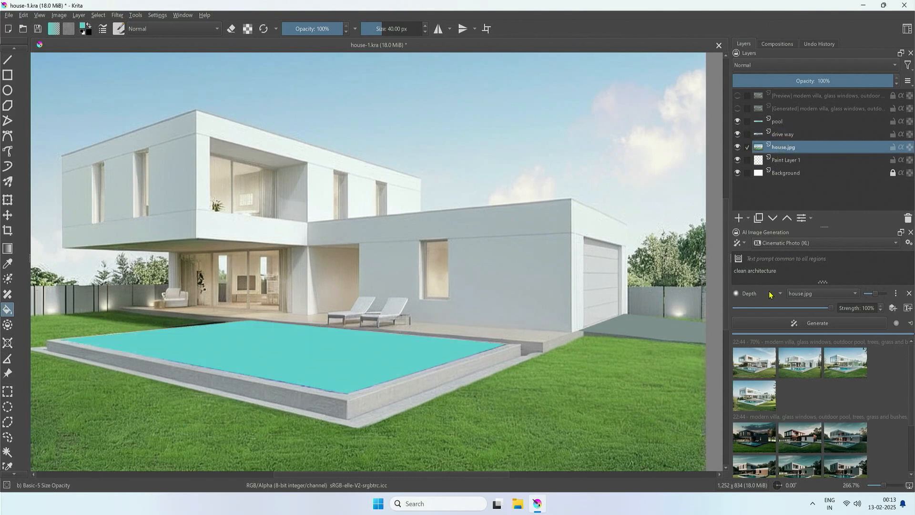
left_click(832, 269)
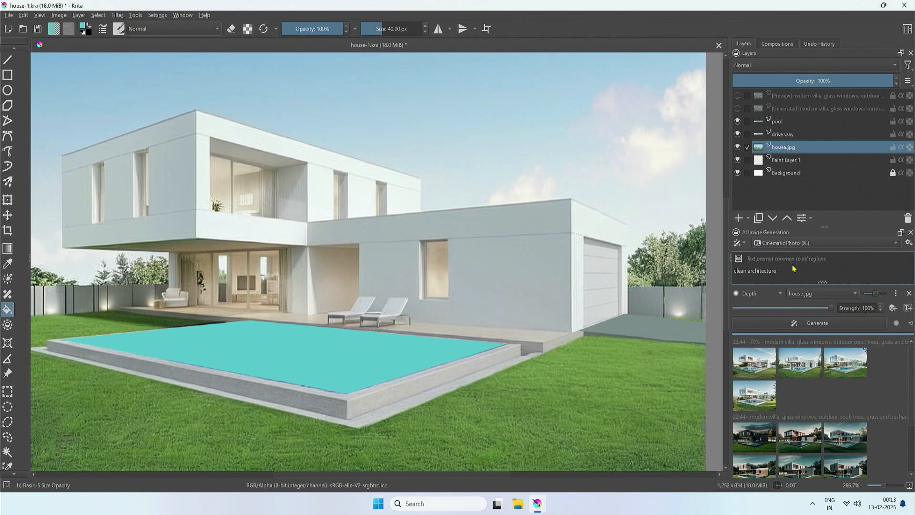
left_click_drag(792, 268, 733, 267)
left_click(789, 275)
- Create a region linked to the drive way layer with the regional prompt "white creamy floor"
left_click(782, 137)
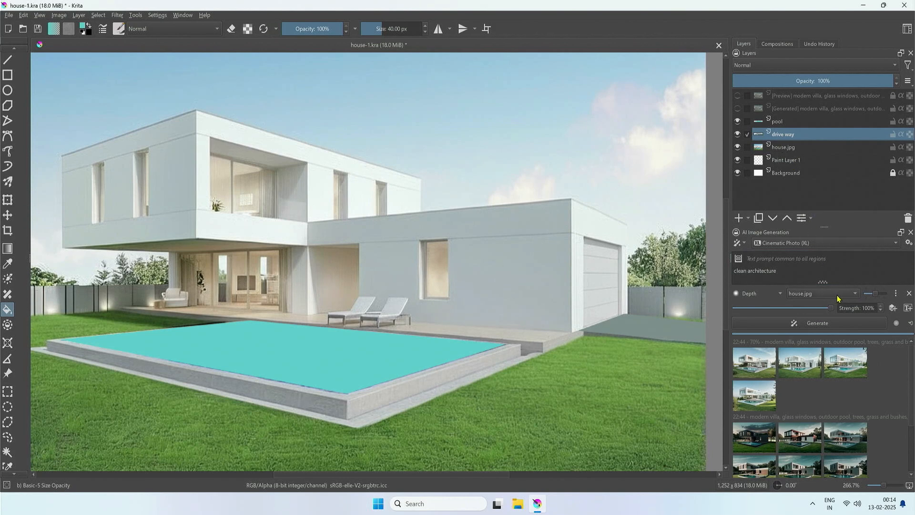
left_click(906, 309)
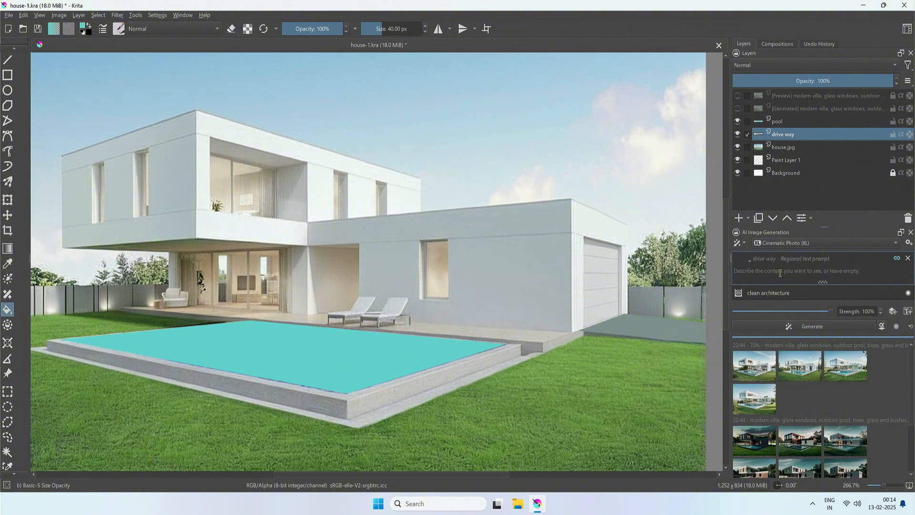
type("white creamy floor")
- Create a region linked to the pool layer with the regional prompt "outdoor pool illuminated with lights"
left_click(787, 122)
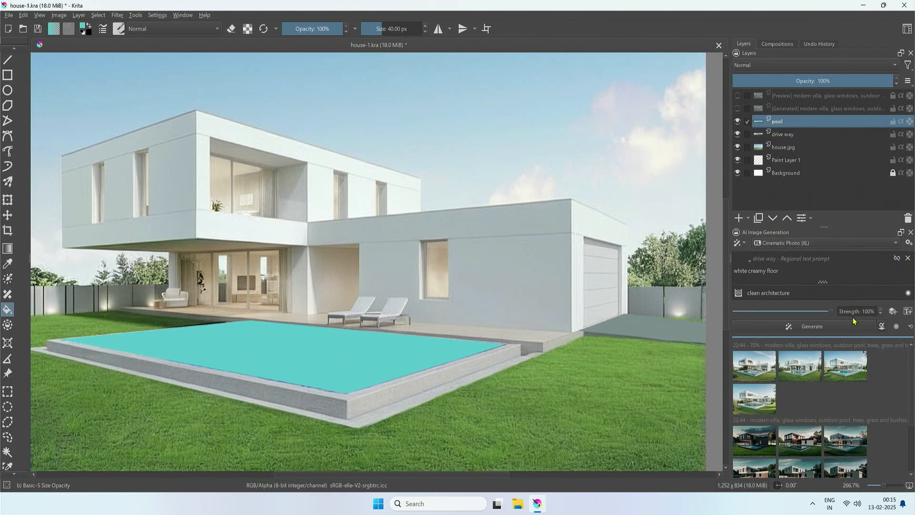
left_click(909, 312)
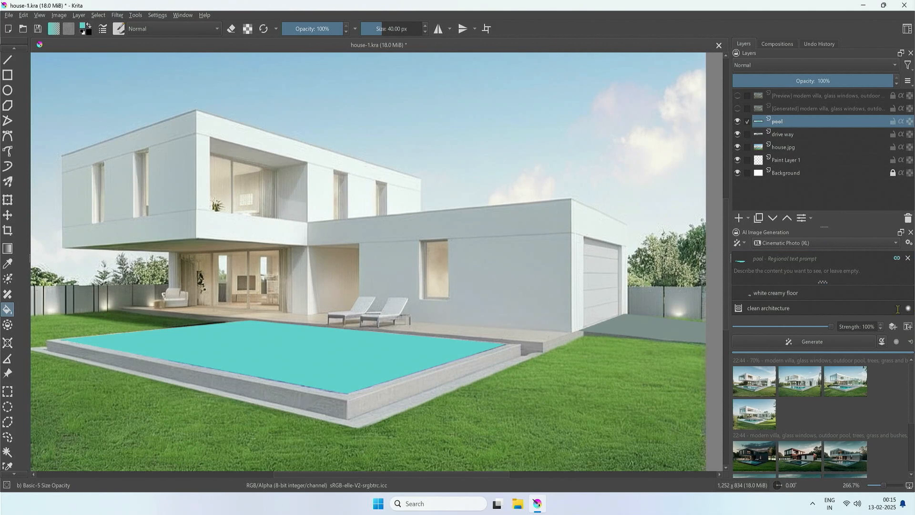
left_click(751, 275)
type("outd")
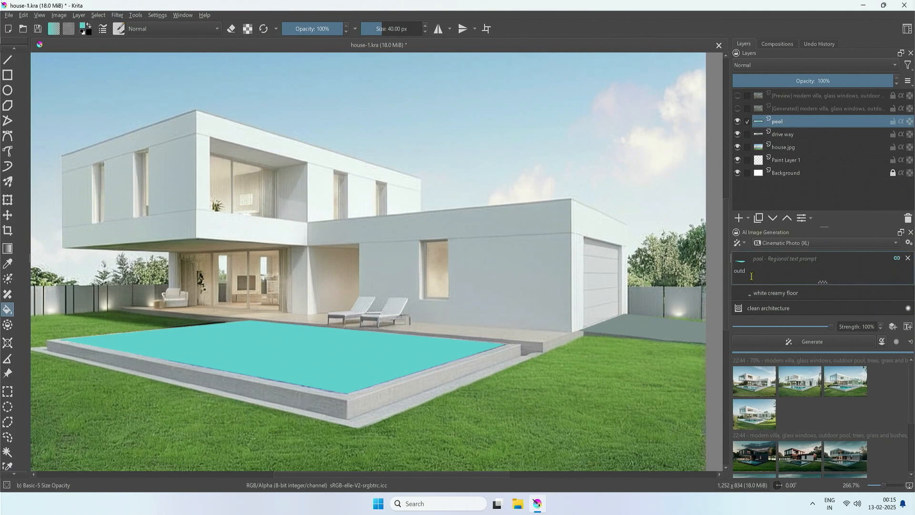
type("oor pool illuminated with lights")
- Extend the prompt common to all regions to "clean architecture, warm lights" and generate images with the drive way layer active
left_click(819, 310)
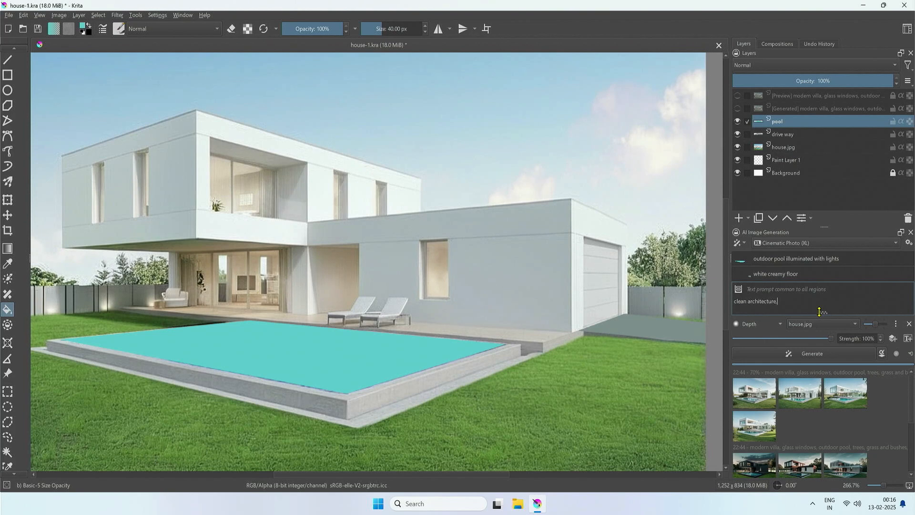
type(", warm lights")
key("Page_Down")
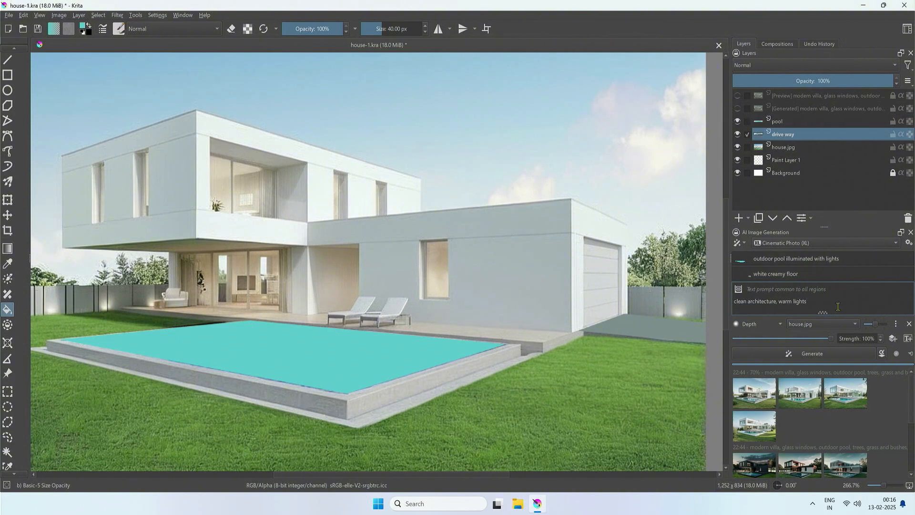
left_click(817, 354)
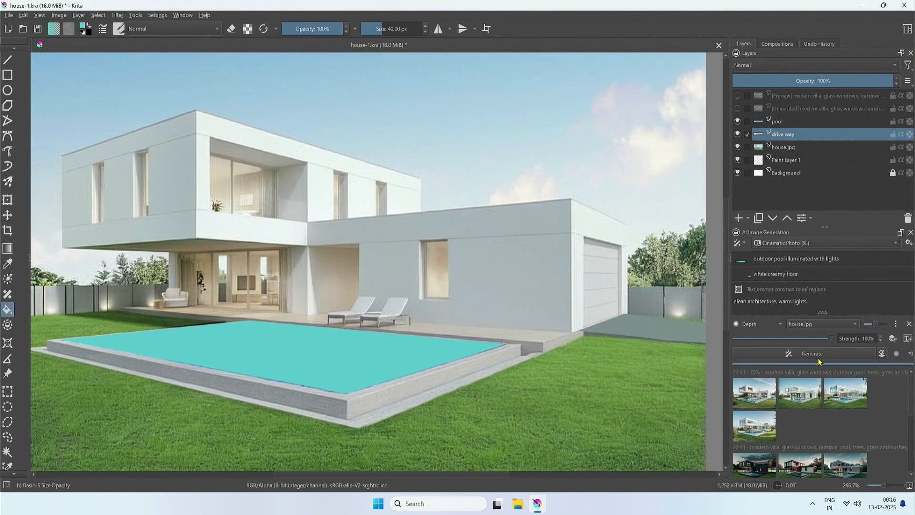
- Preview the first three night-time results of the new batch and inspect the third one's pool and lit interior up close
left_click(755, 462)
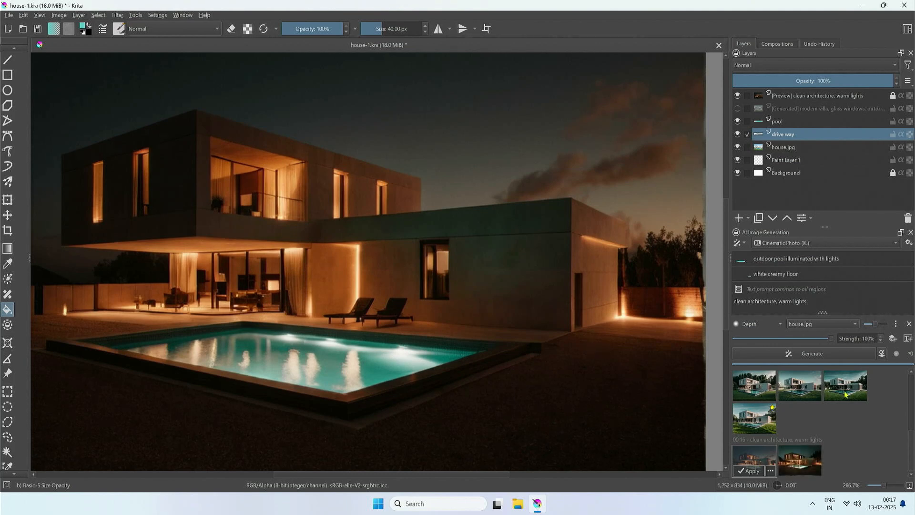
left_click(805, 464)
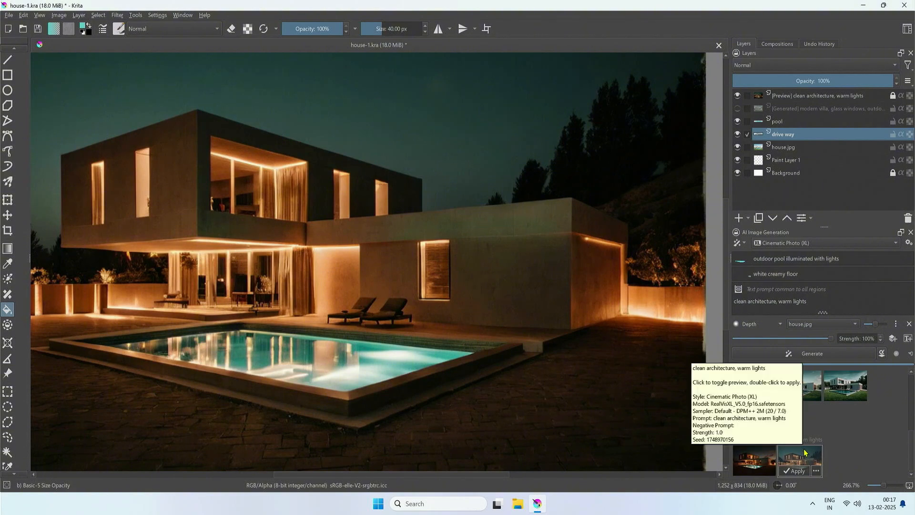
scroll(566, 270, "down", 1)
left_click(844, 470)
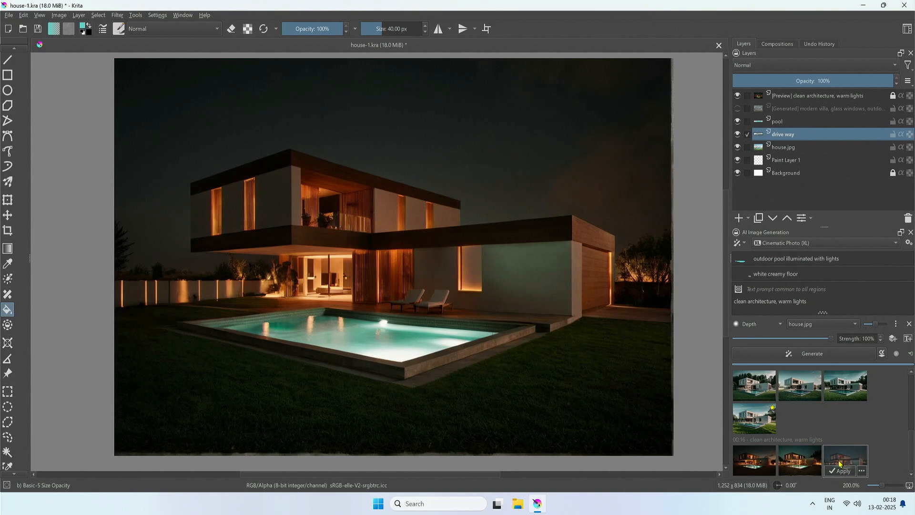
scroll(370, 297, "up", 3)
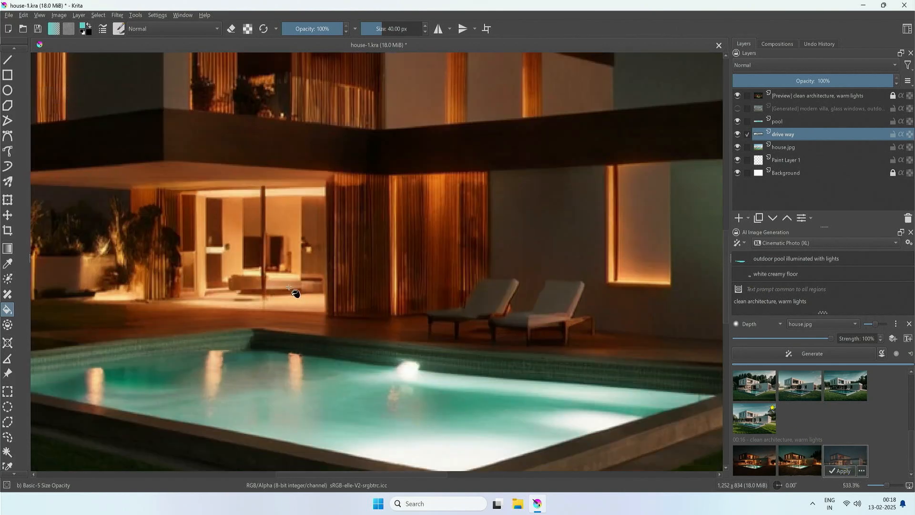
scroll(413, 312, "down", 1)
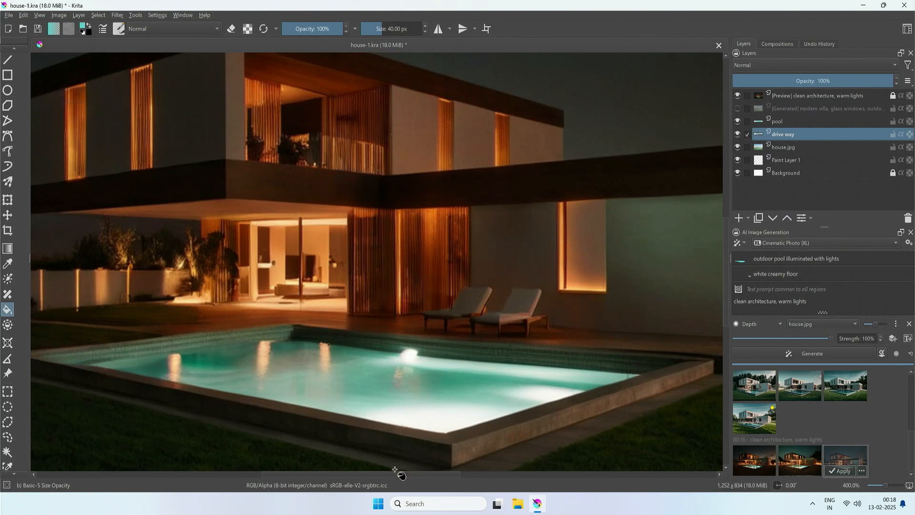
left_click(373, 468)
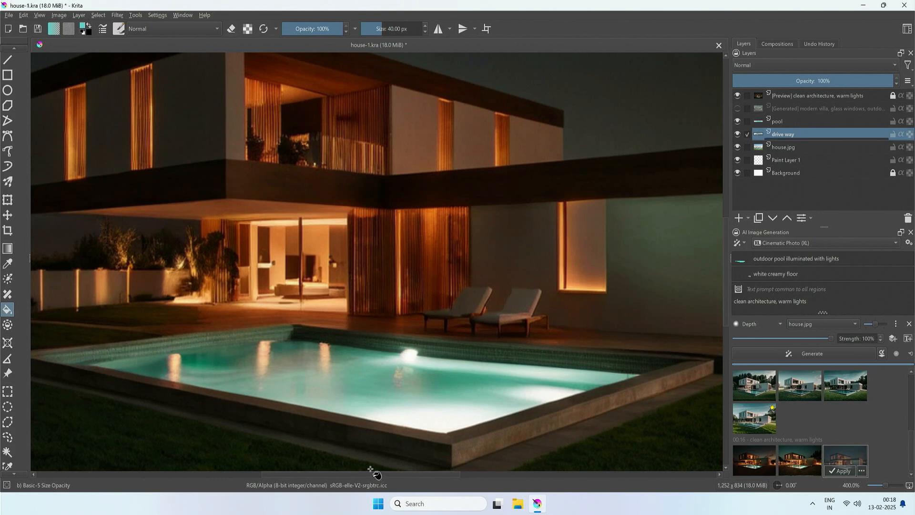
left_click_drag(363, 475, 460, 459)
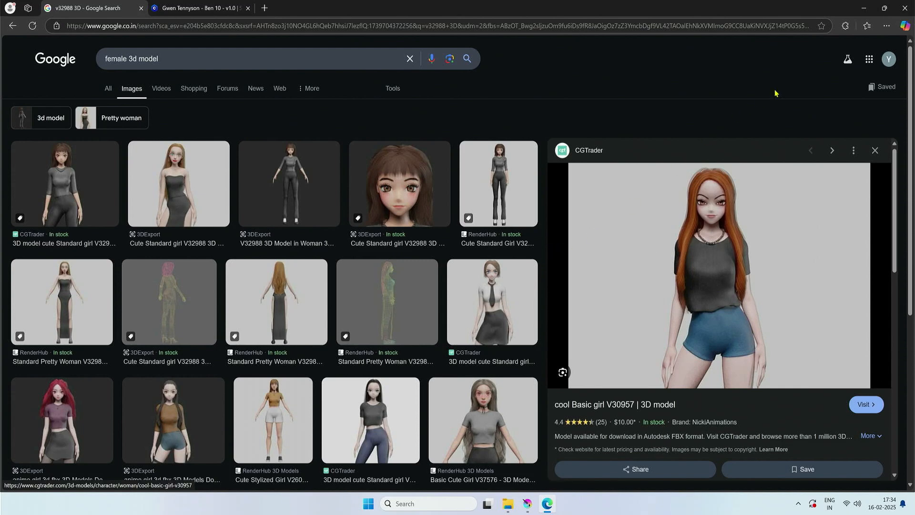
- Return from the browser to Krita and preview the photorealistic result generated from the girl model image
left_click(862, 8)
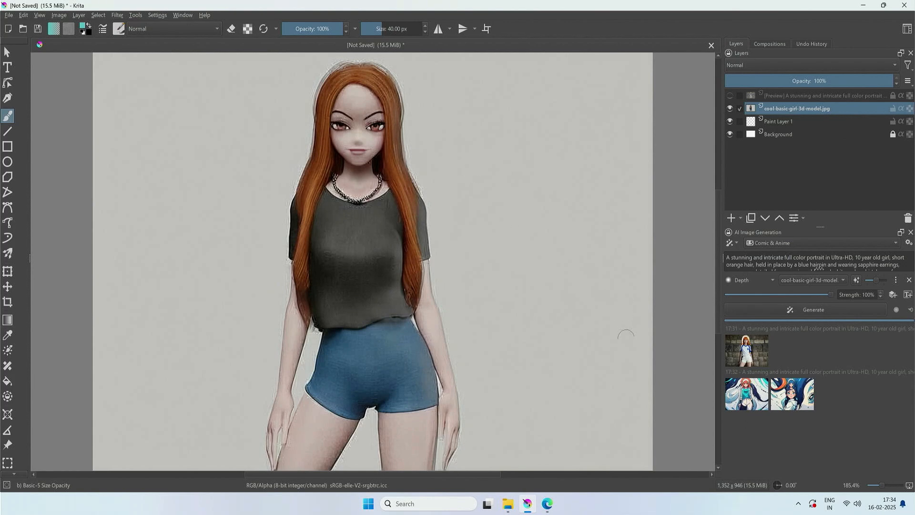
left_click(747, 358)
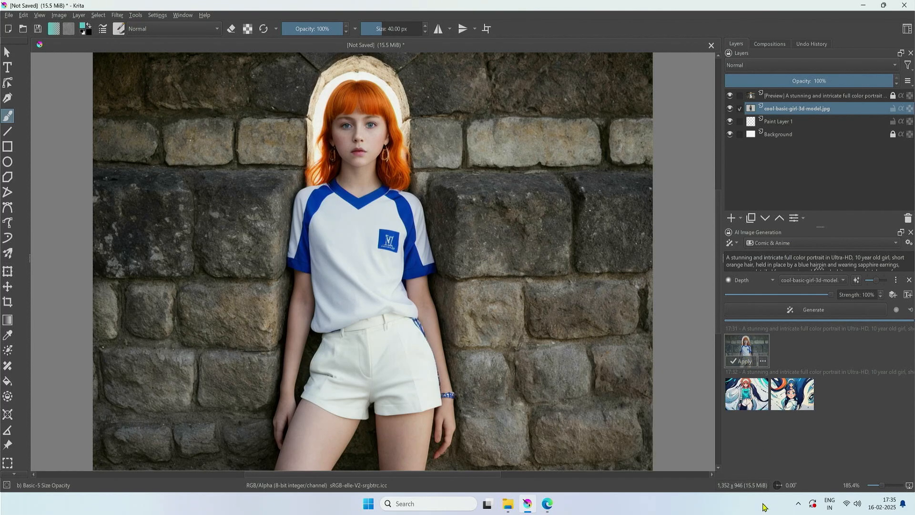
- Switch to the browser and look through the "female 3d model" image results, opening the CGTrader girl with a tie
left_click(556, 510)
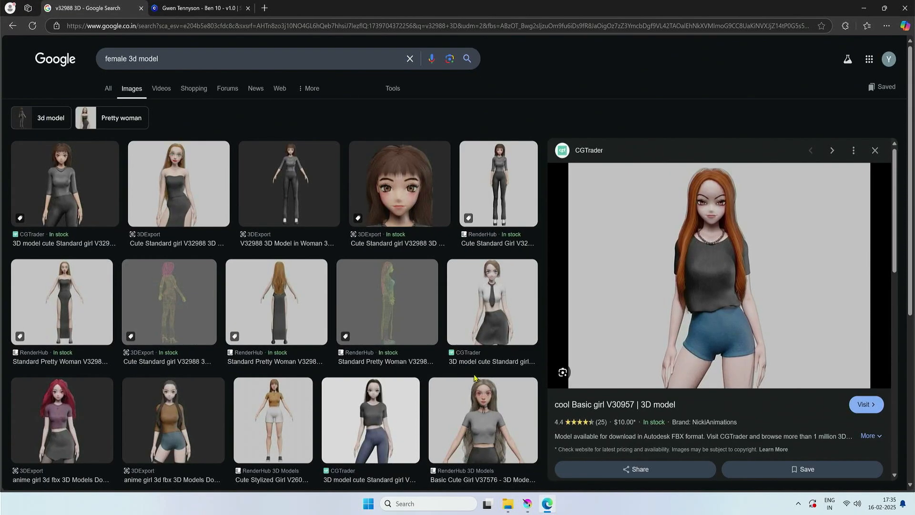
left_click(496, 318)
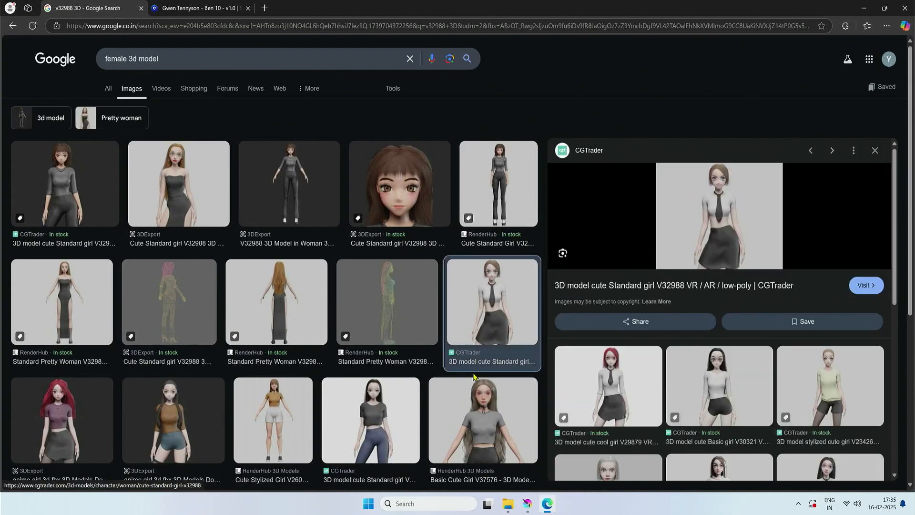
scroll(473, 377, "down", 2)
scroll(393, 366, "down", 4)
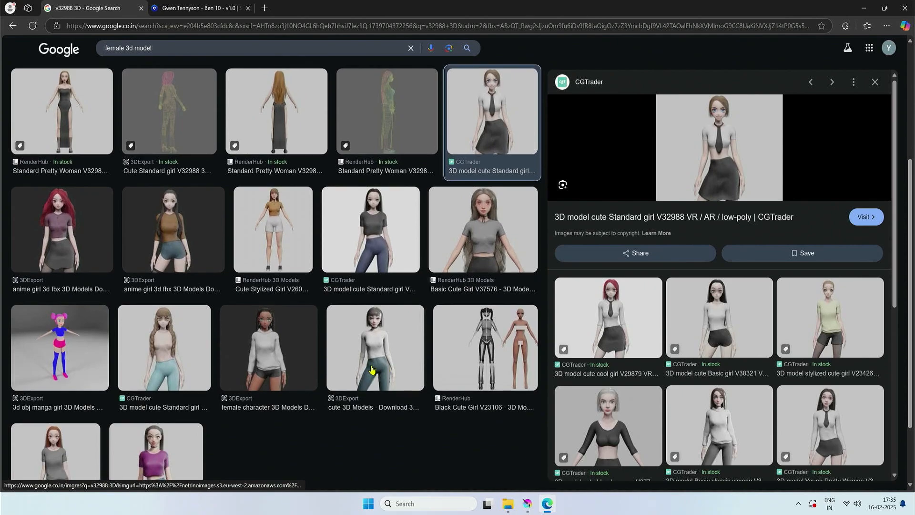
scroll(372, 369, "up", 6)
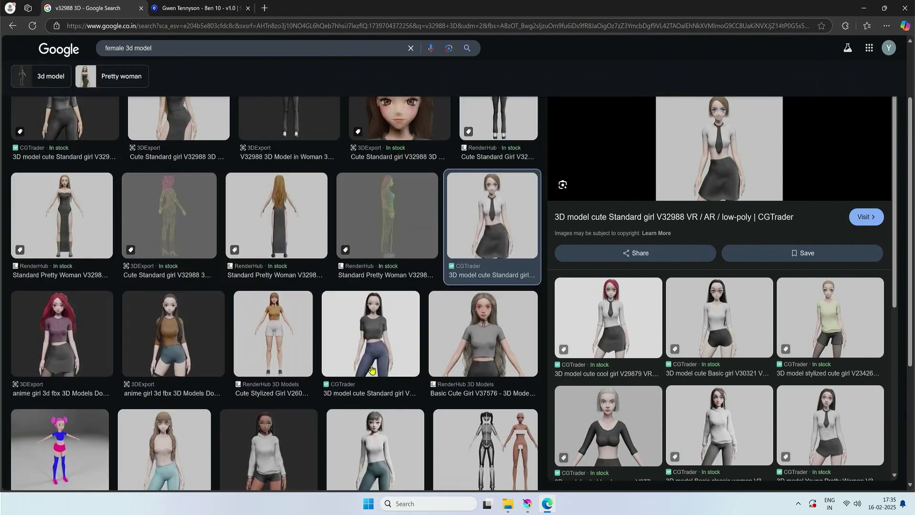
- Switch back to Krita, preview both Comic & Anime results and generate a new image with the same portrait prompt
key("alt+Tab")
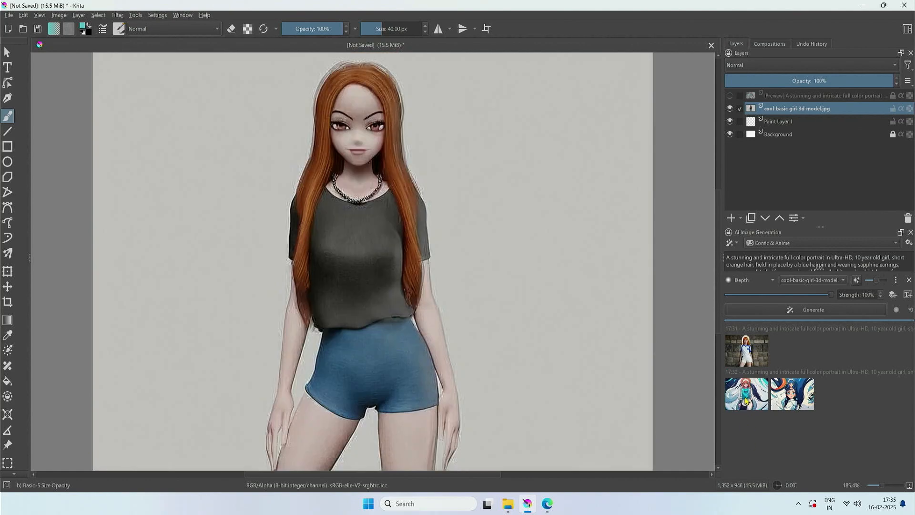
mouse_move(747, 392)
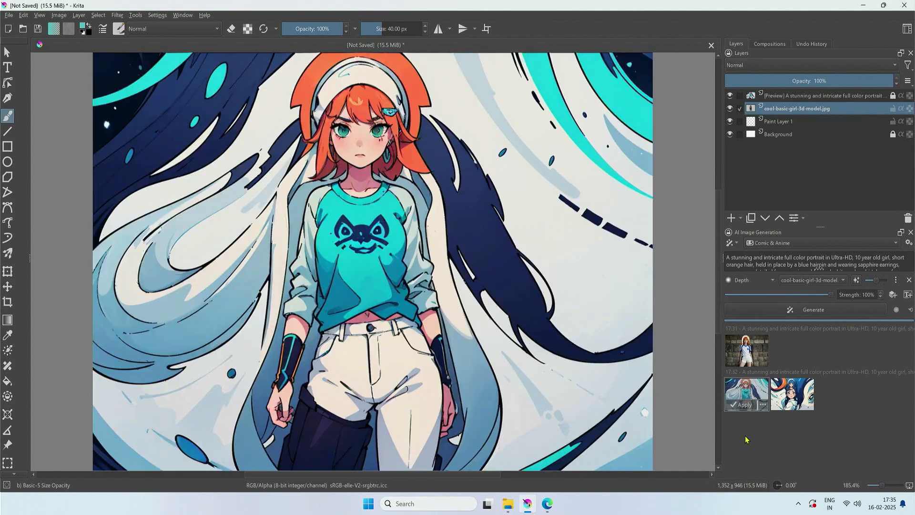
mouse_move(795, 398)
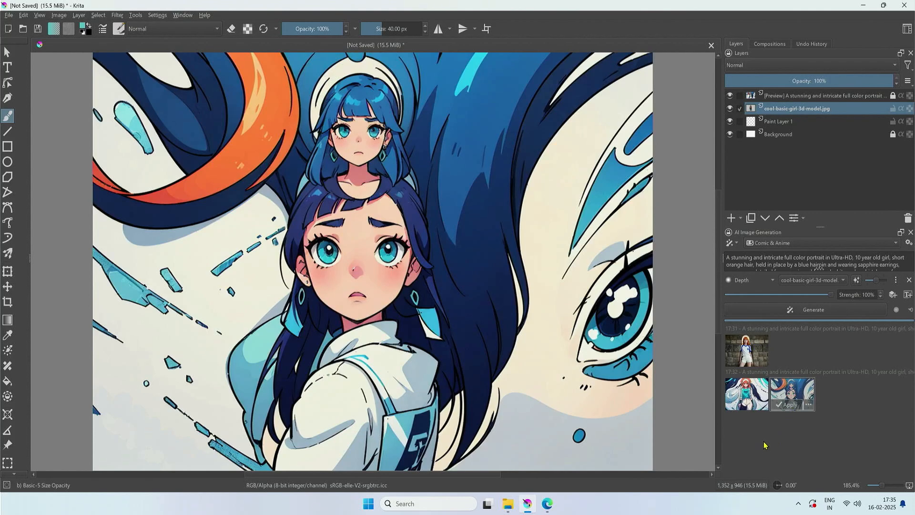
left_click(876, 262)
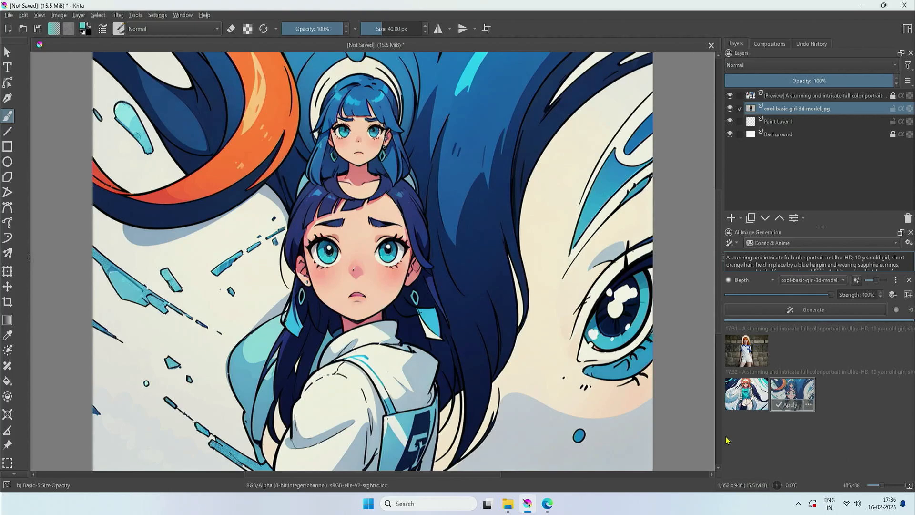
left_click(868, 308)
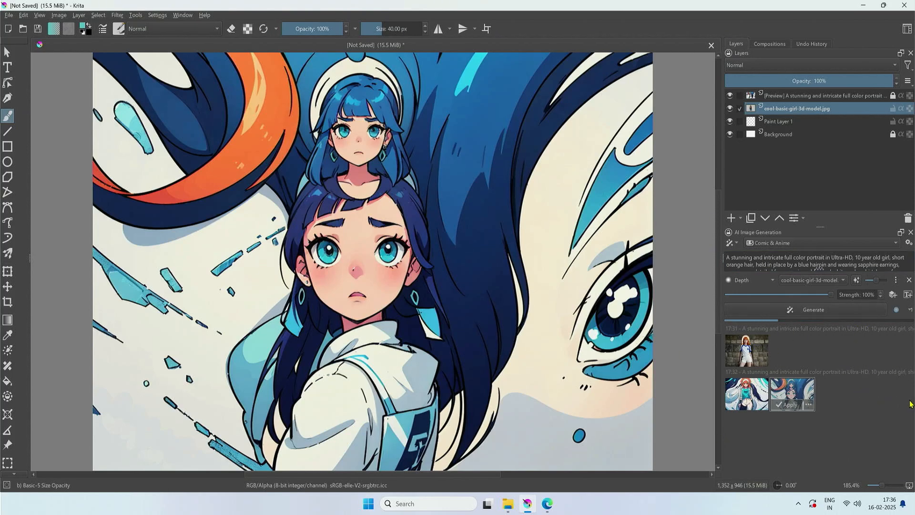